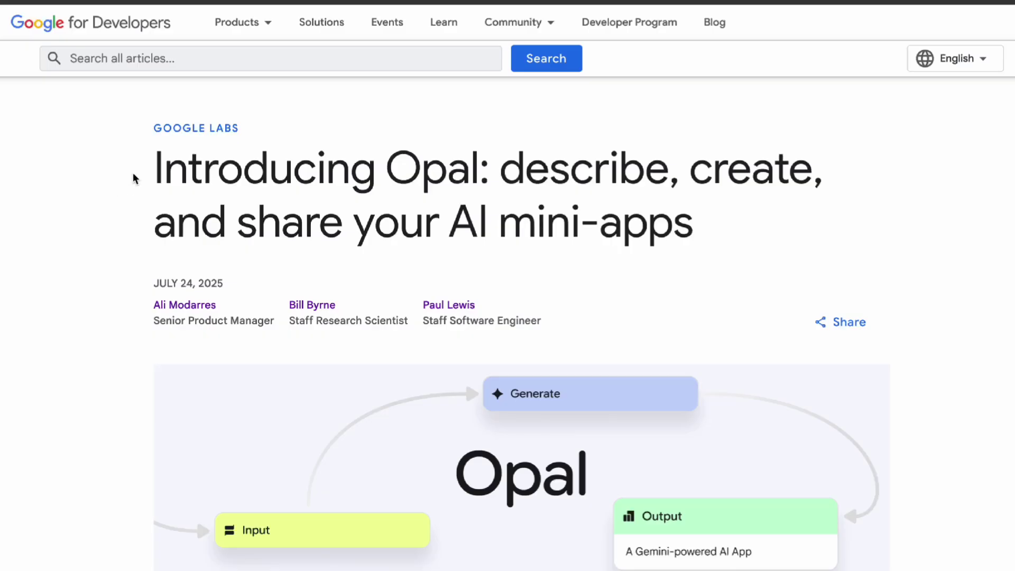
- Read the top of the 'Introducing Opal' post, selecting title words such as Opal
left_click_drag(135, 179, 240, 176)
left_click(204, 220)
scroll(188, 211, "down", 1)
scroll(105, 264, "down", 2)
scroll(106, 264, "up", 3)
double_click(396, 166)
left_click(477, 171)
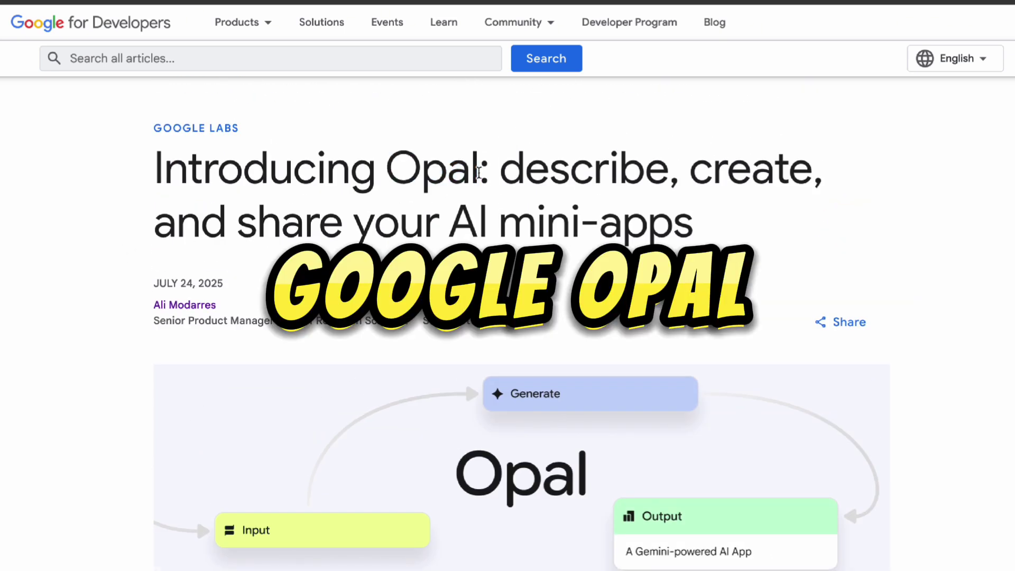
scroll(571, 239, "down", 1)
scroll(107, 381, "down", 3)
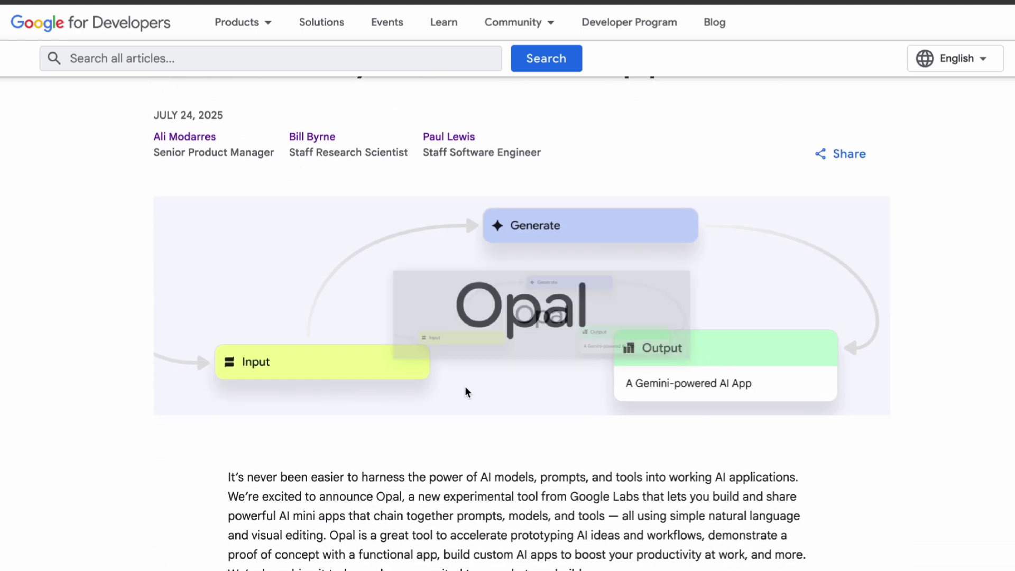
scroll(206, 431, "down", 1)
scroll(160, 419, "down", 2)
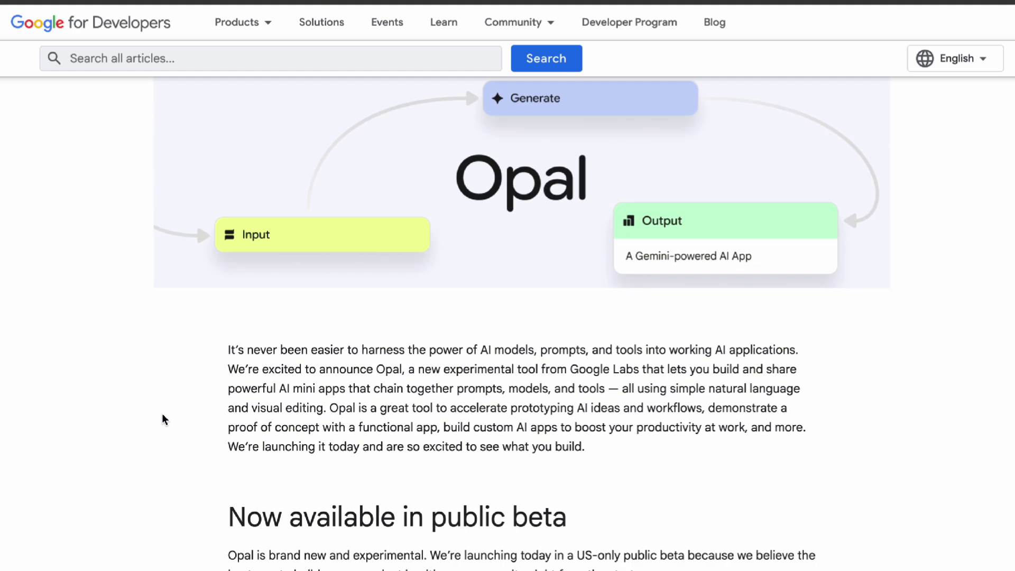
scroll(161, 416, "down", 1)
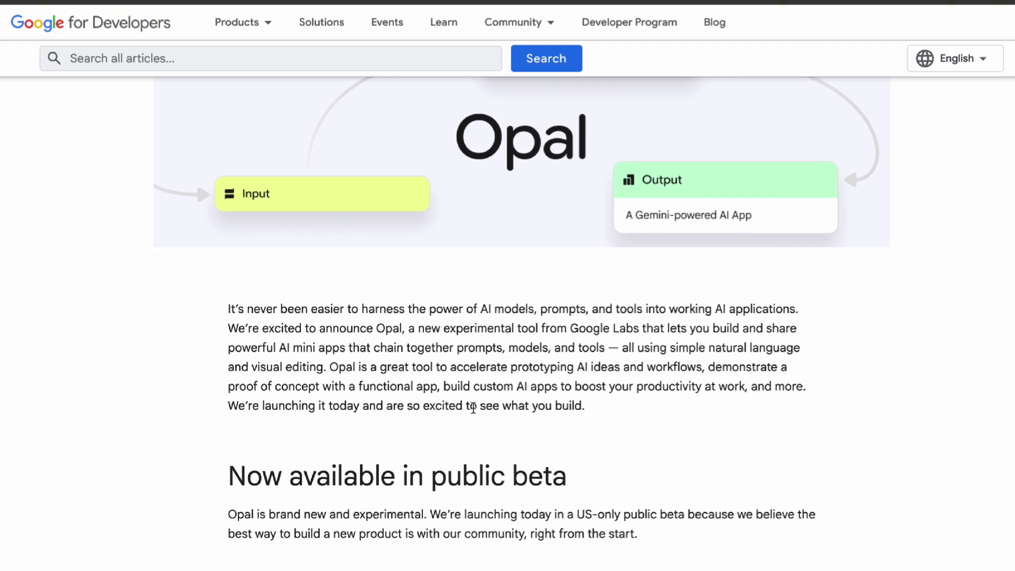
- Highlight the phrase 'custom AI apps' and read down through the no-code features section
left_click_drag(478, 389, 559, 390)
left_click(560, 390)
scroll(229, 467, "down", 1)
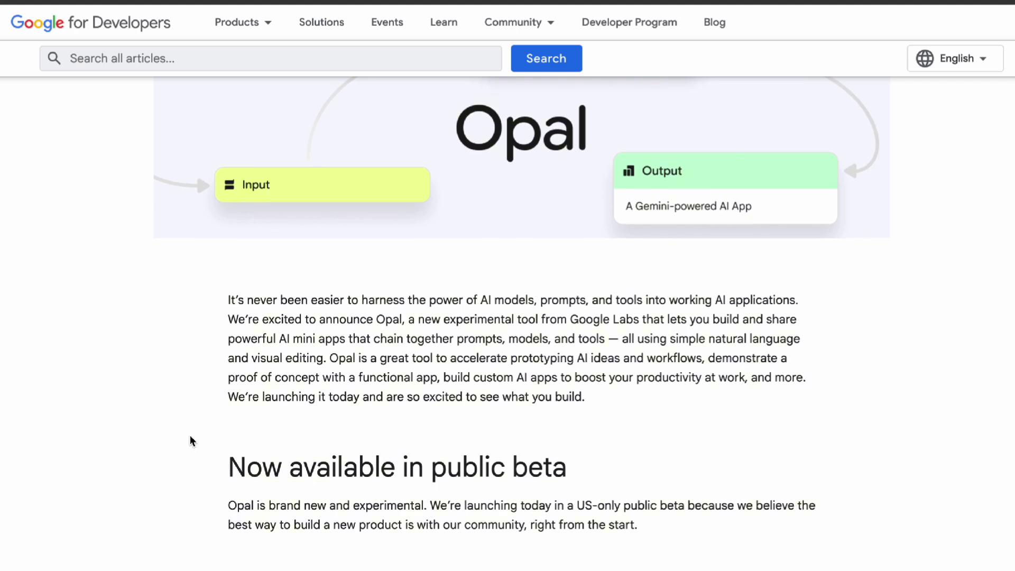
scroll(184, 431, "down", 1)
scroll(184, 431, "down", 3)
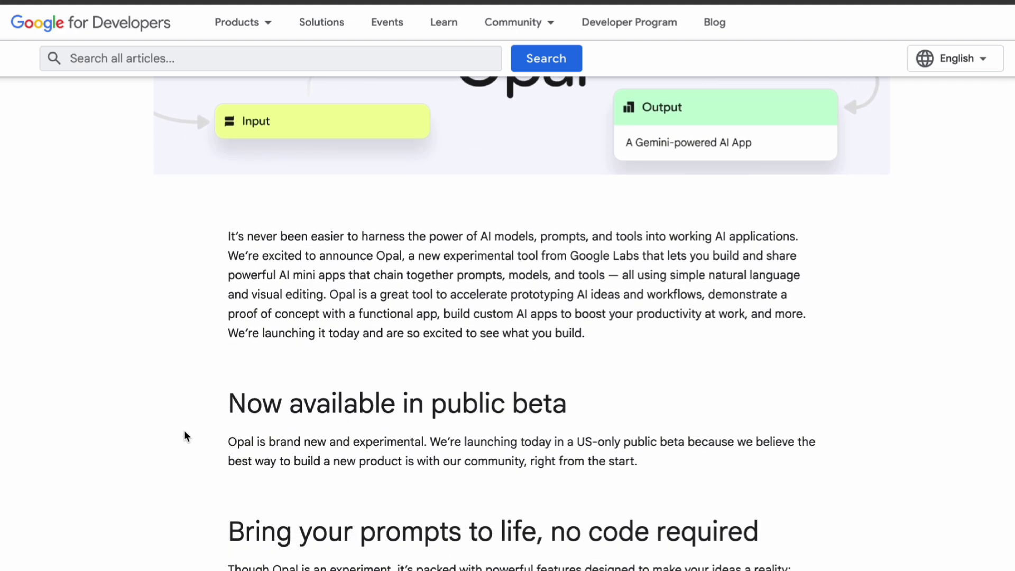
scroll(184, 436, "down", 3)
scroll(162, 401, "down", 3)
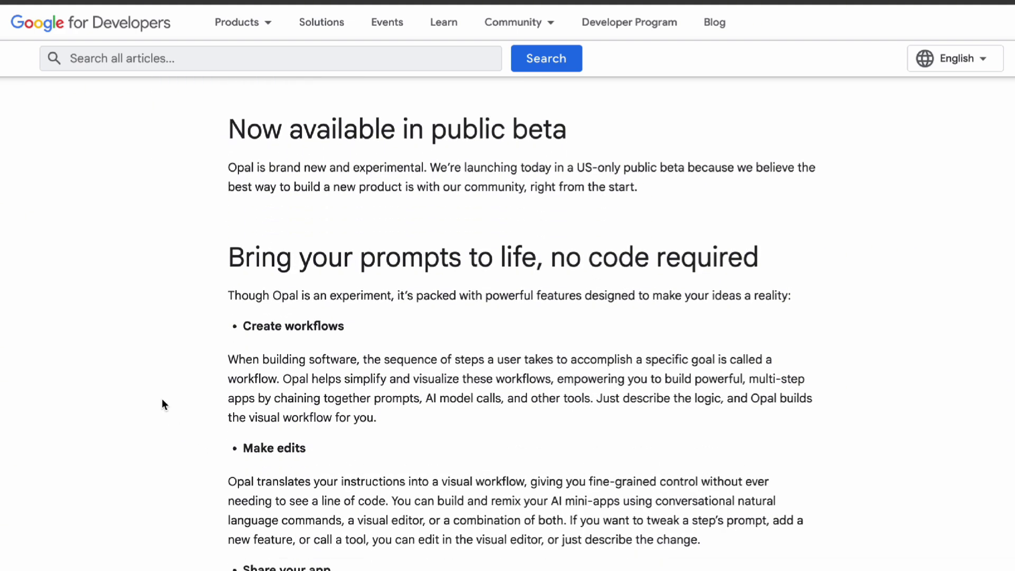
scroll(162, 400, "down", 4)
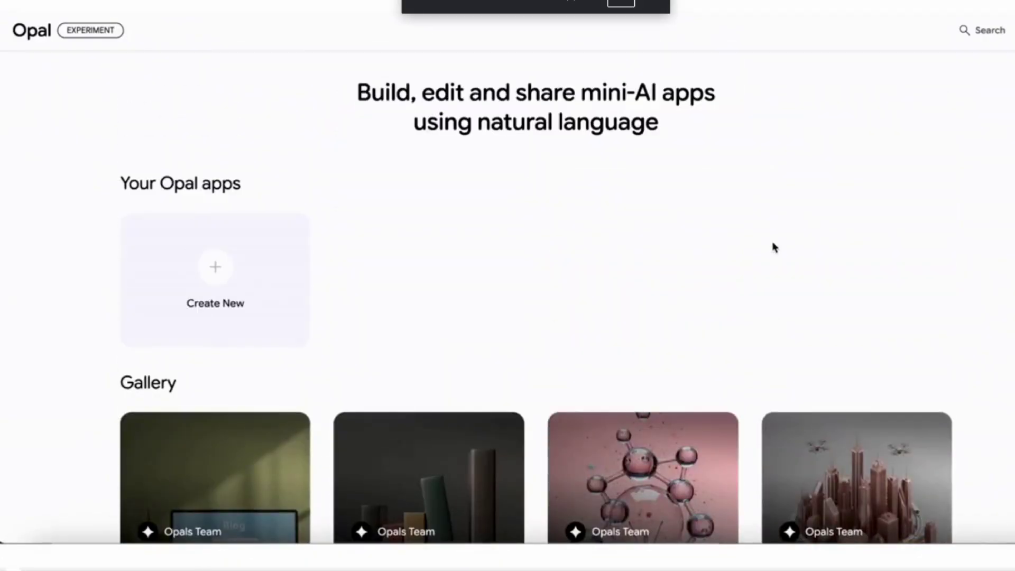
- Paste a blog post with video description into a new Opal app, generate Blog Writer, and start it
scroll(774, 247, "down", 10)
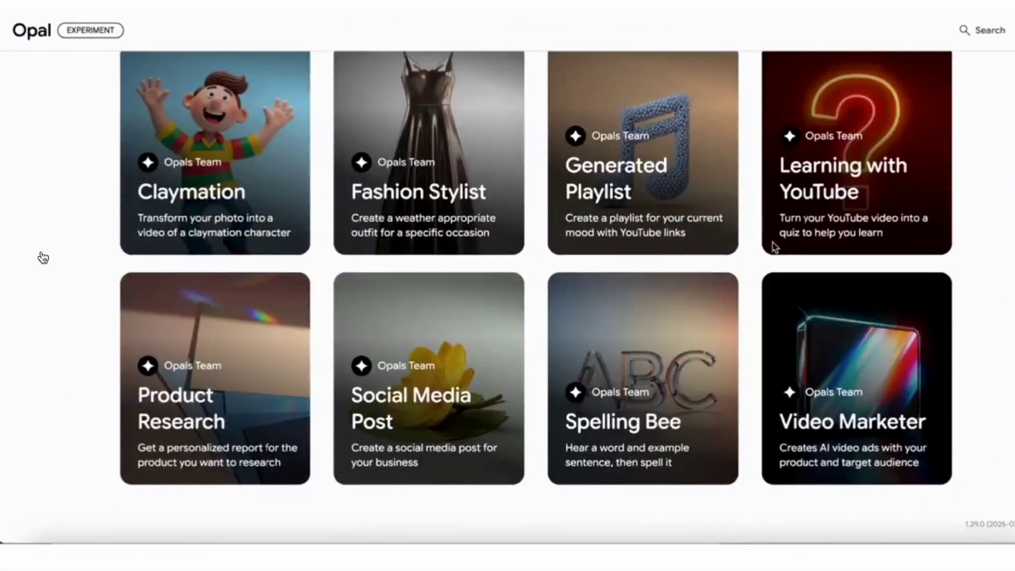
scroll(773, 247, "up", 10)
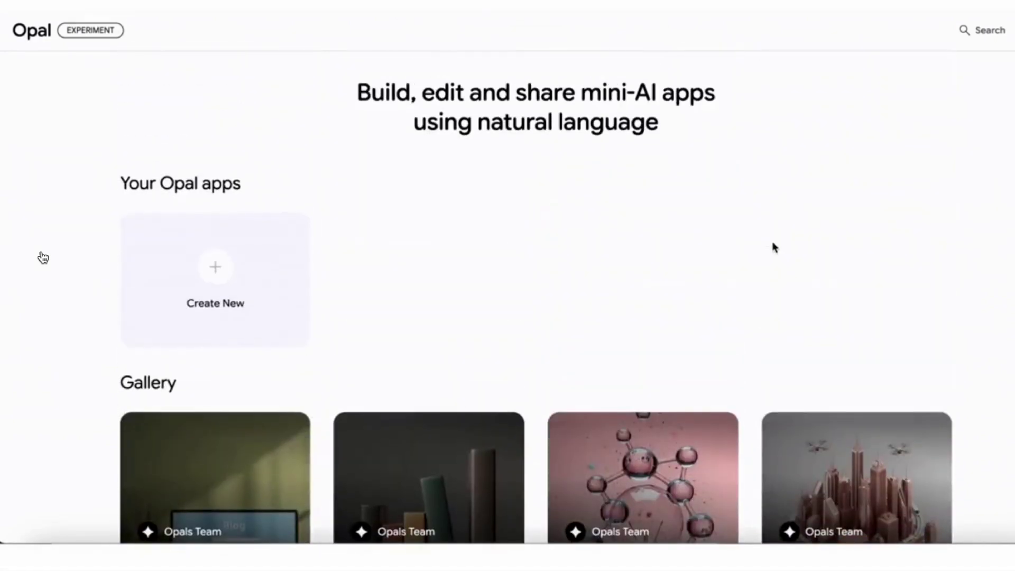
left_click(224, 275)
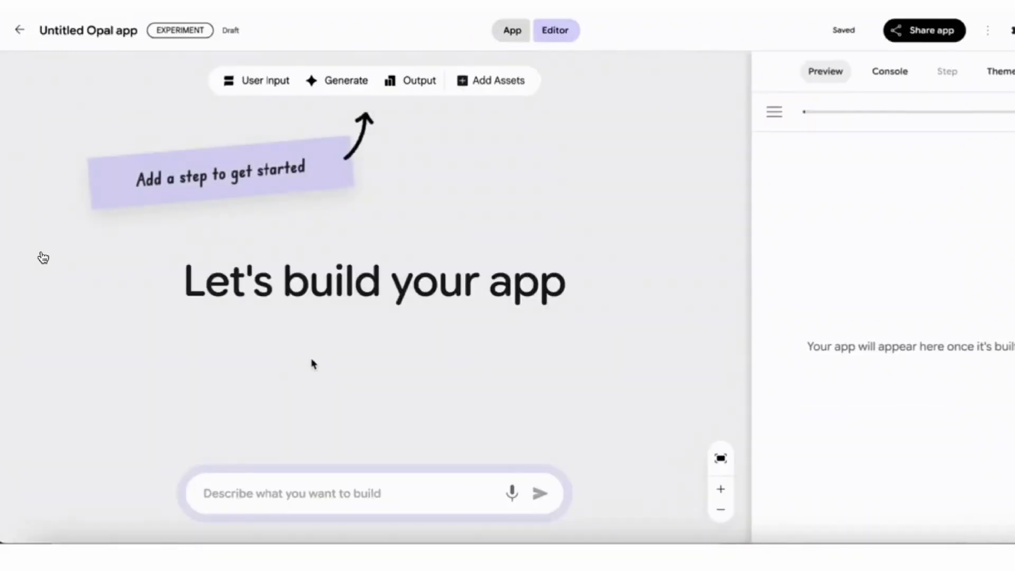
left_click(306, 494)
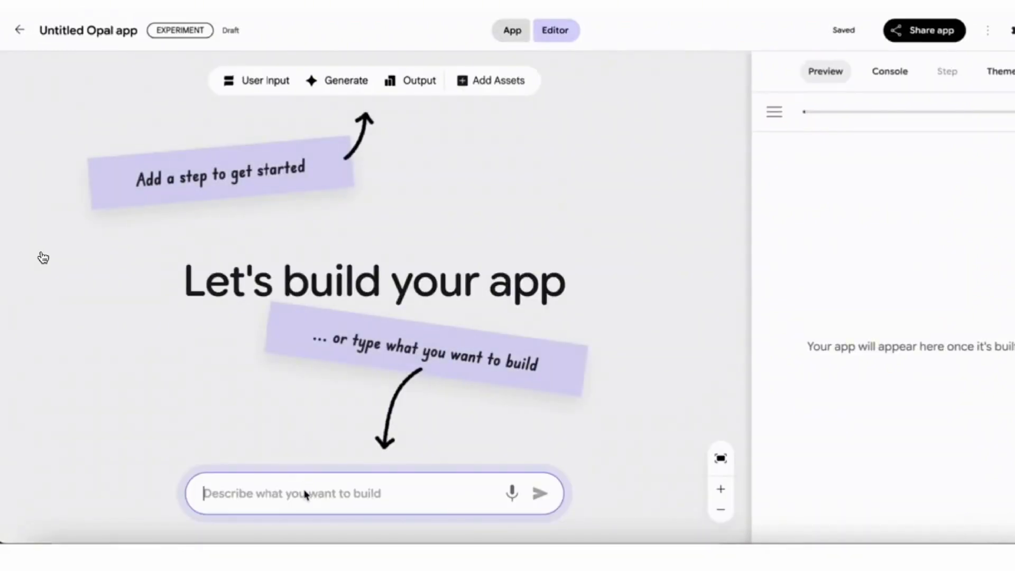
type("An app that takes a topic and use case context as input, and generates a blog post with a video")
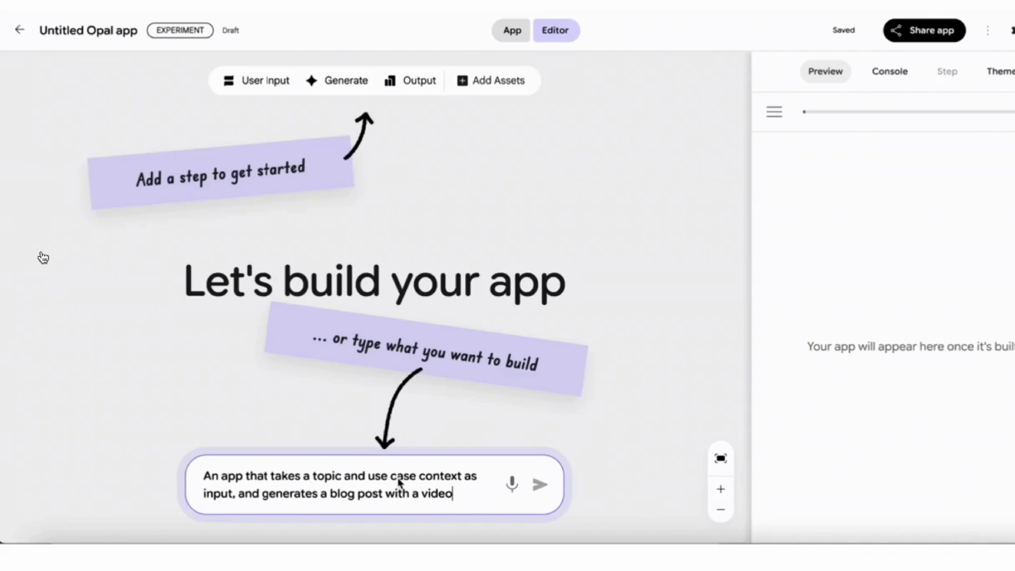
left_click(540, 484)
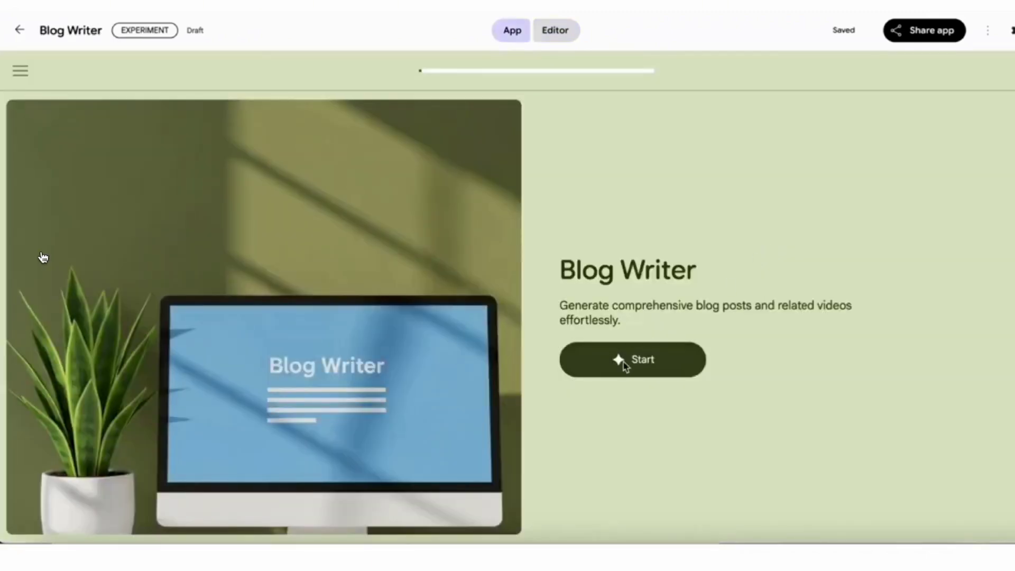
left_click(624, 364)
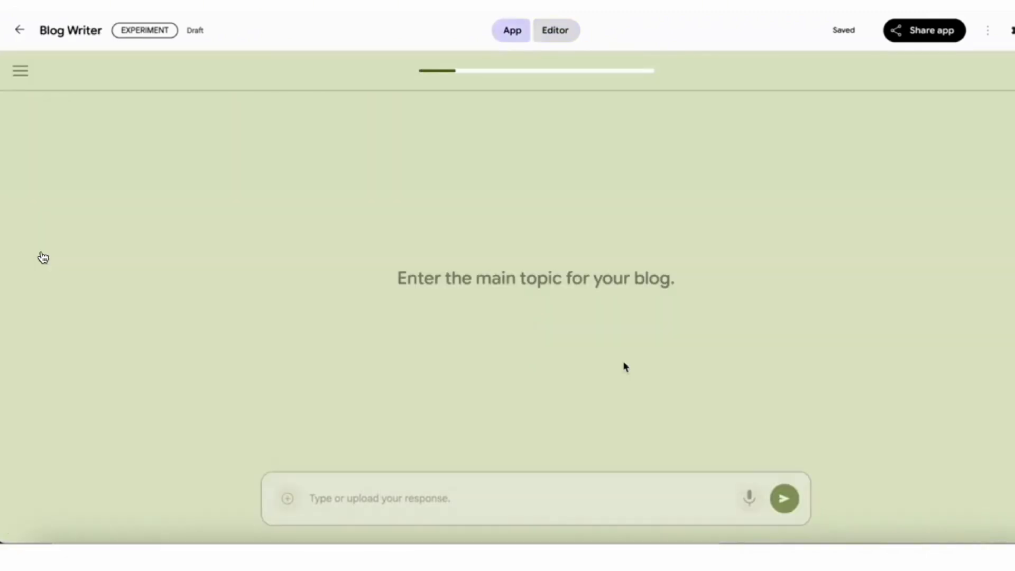
- Run Blog Writer with topic 'Future is no-code' and a tech freelance blogger context, then view the video
type("Future is no-code")
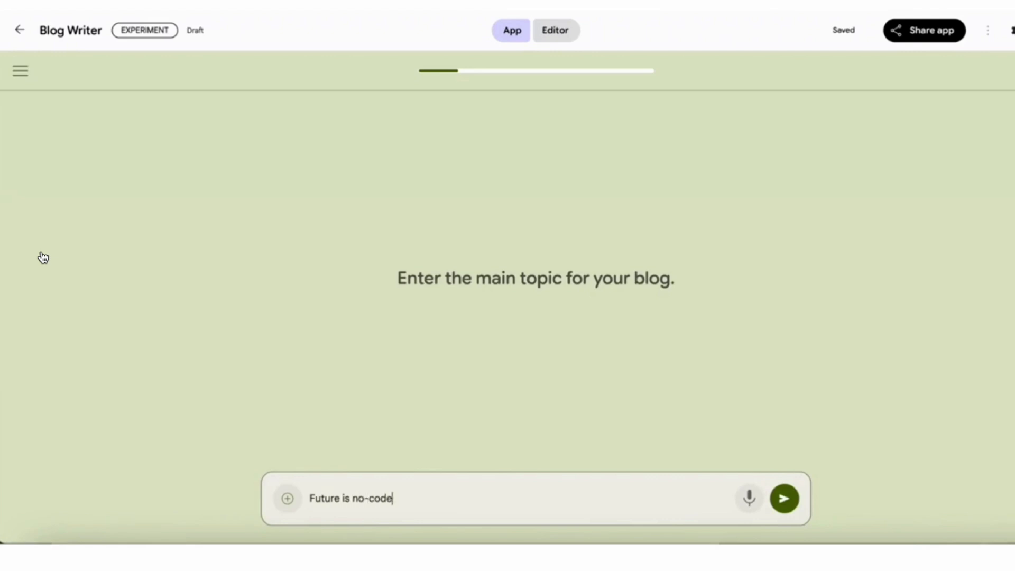
key("Return")
type("ted")
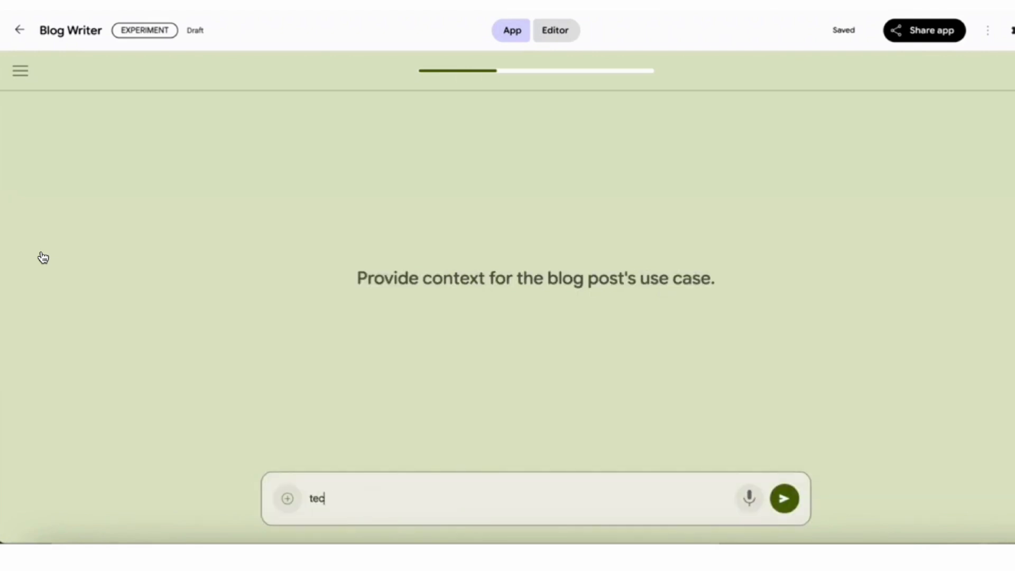
key("Return")
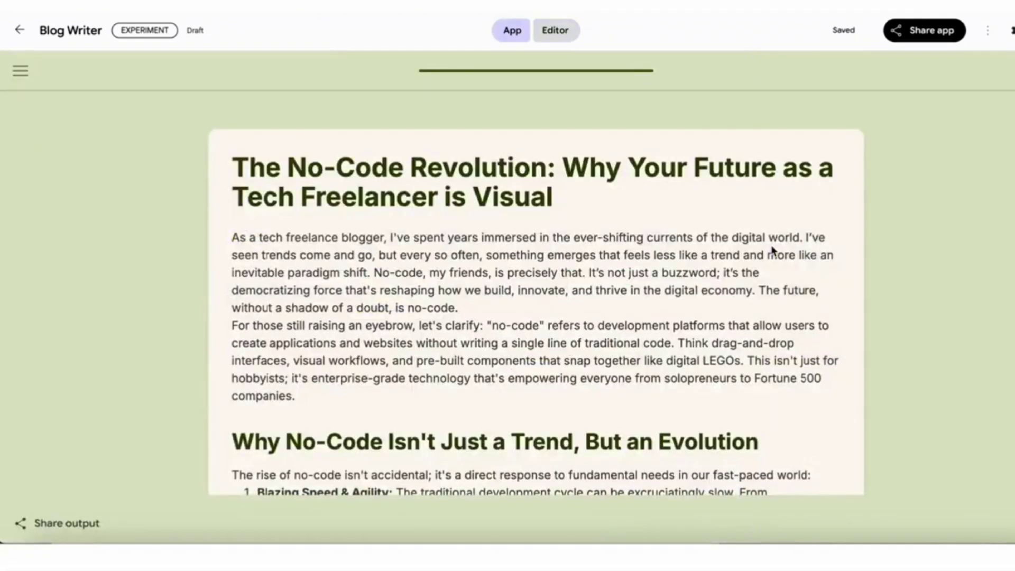
scroll(772, 250, "down", 20)
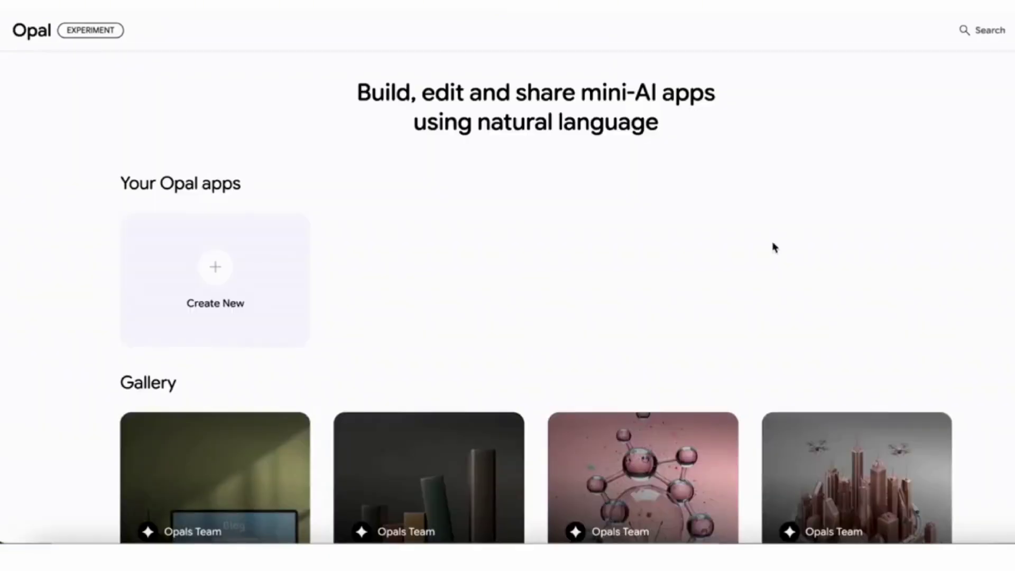
- Browse the Opal Gallery, then start another new blank app draft
scroll(772, 248, "down", 10)
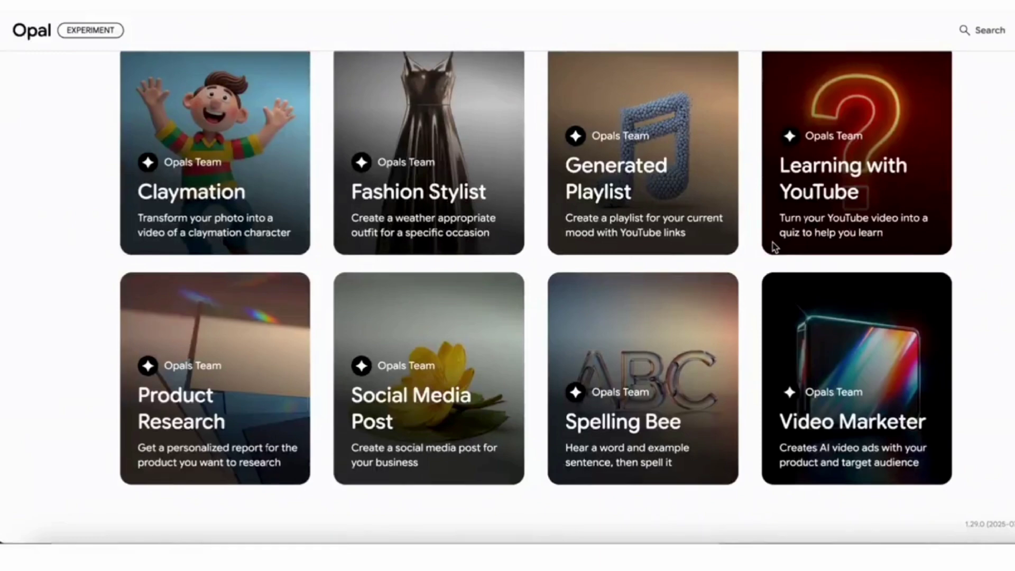
scroll(773, 248, "up", 10)
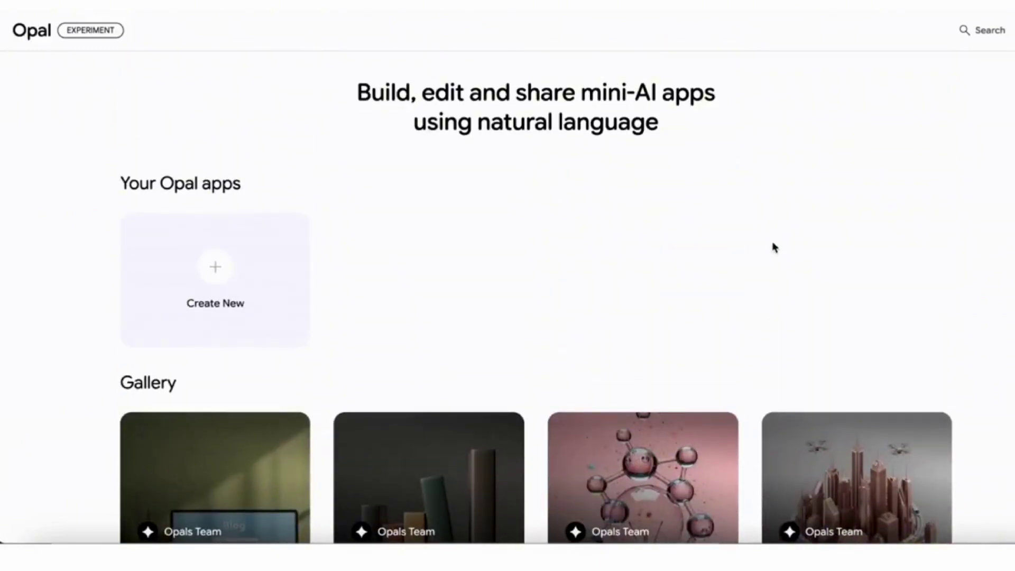
left_click(221, 271)
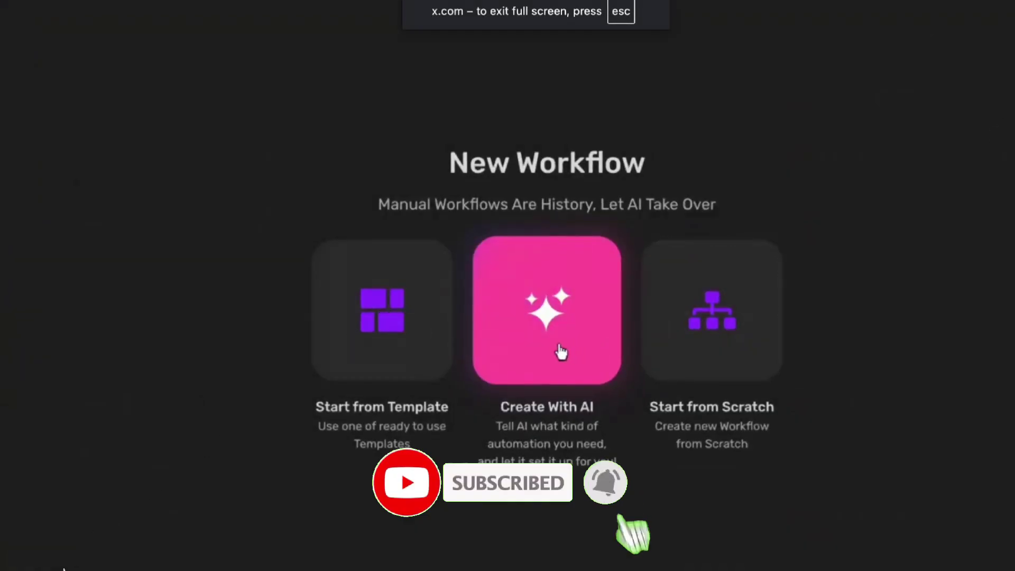
left_click(554, 344)
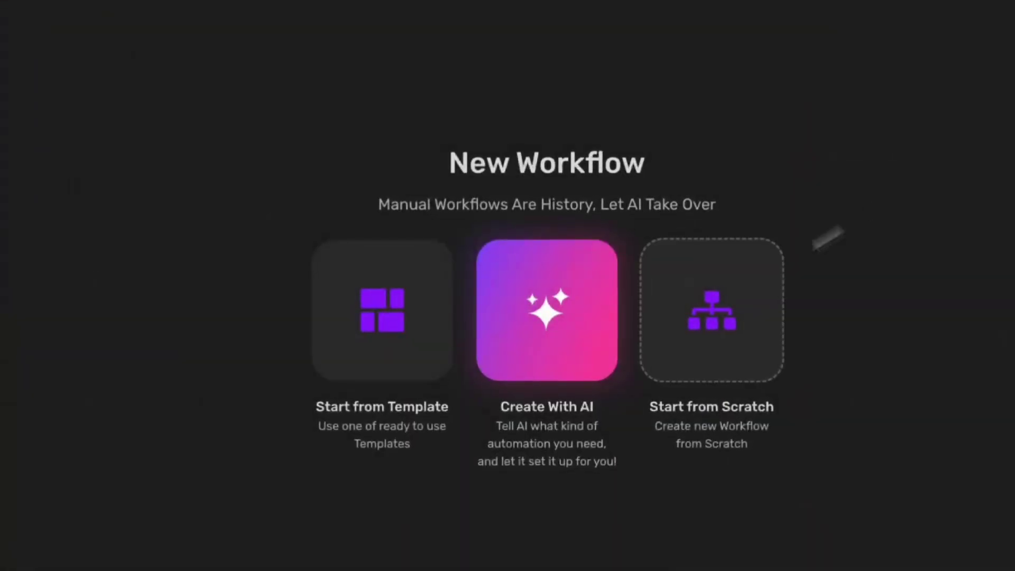
- Generate a workflow with AI from the Blog Article Maker example and apply it to the canvas
left_click(558, 353)
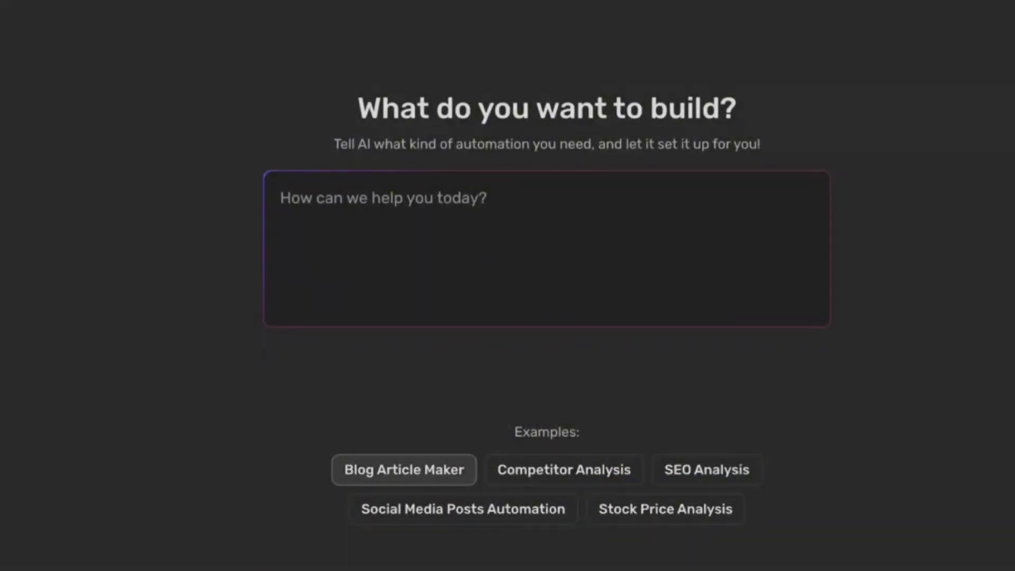
left_click(404, 469)
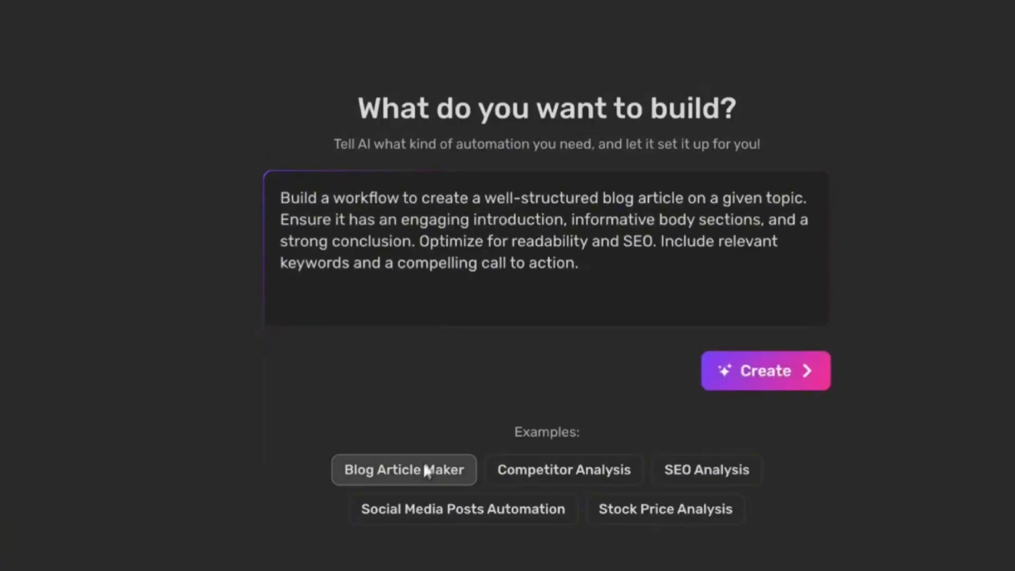
left_click(735, 371)
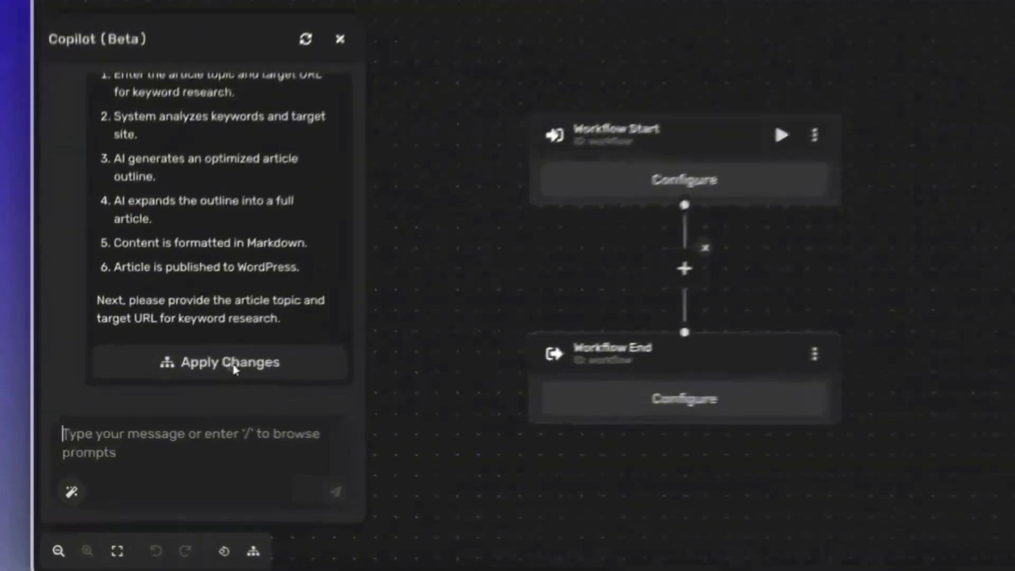
left_click(259, 367)
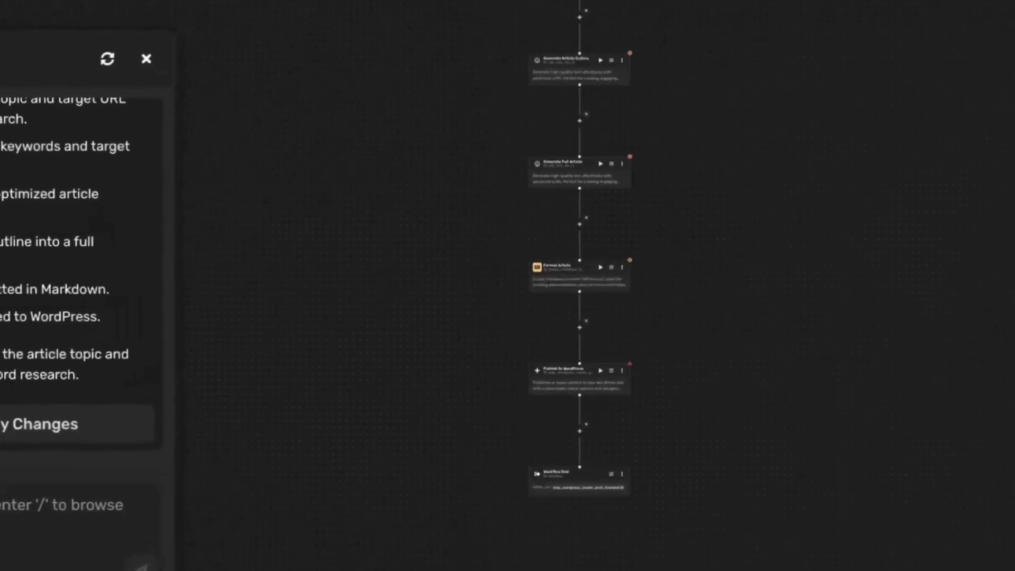
- Test the whole workflow, filling Article Topic with a saved topic and pasting the Target Website
left_click_drag(689, 169, 689, 290)
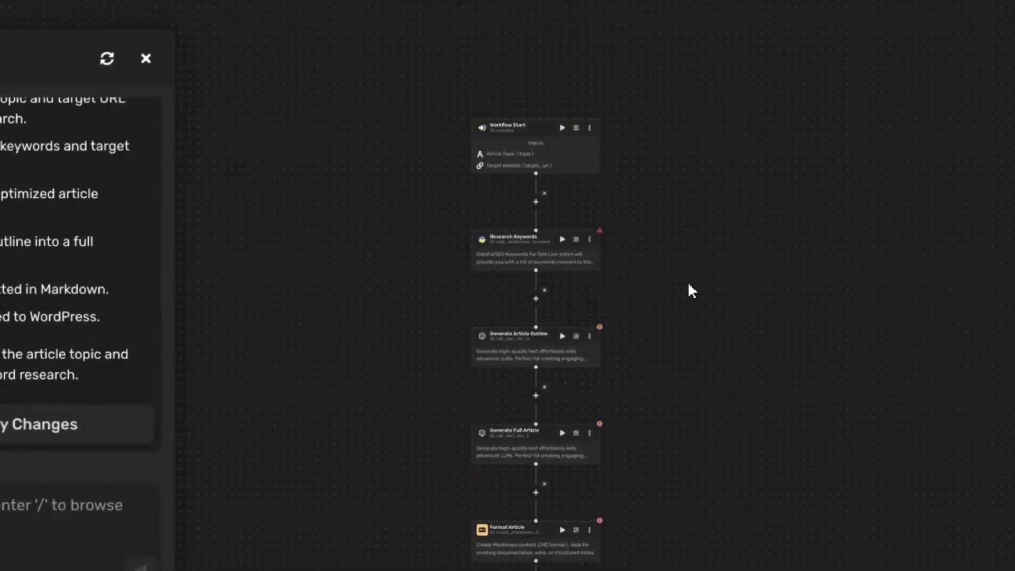
scroll(617, 225, "up", 5)
left_click_drag(617, 226, 730, 366)
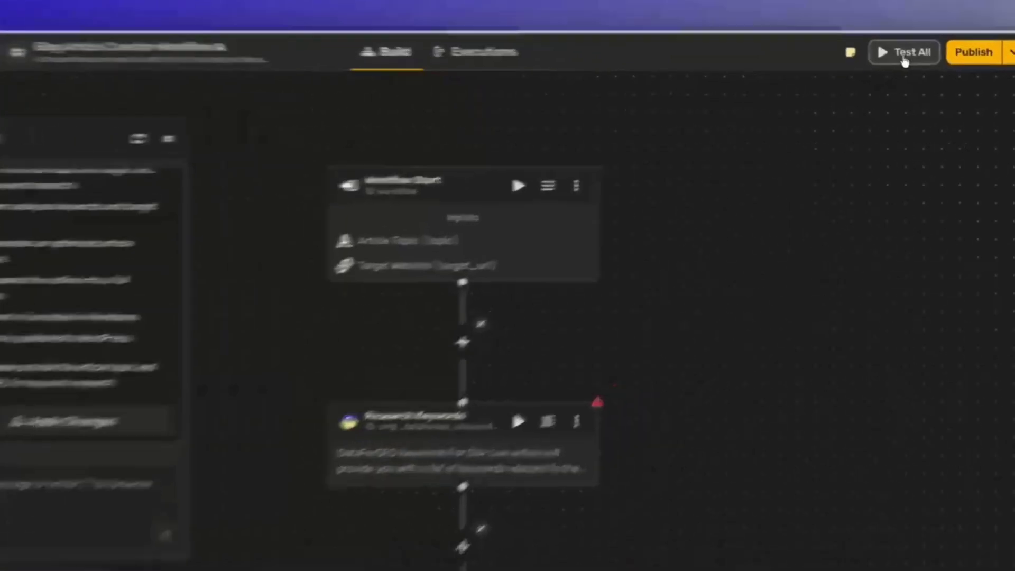
left_click(866, 42)
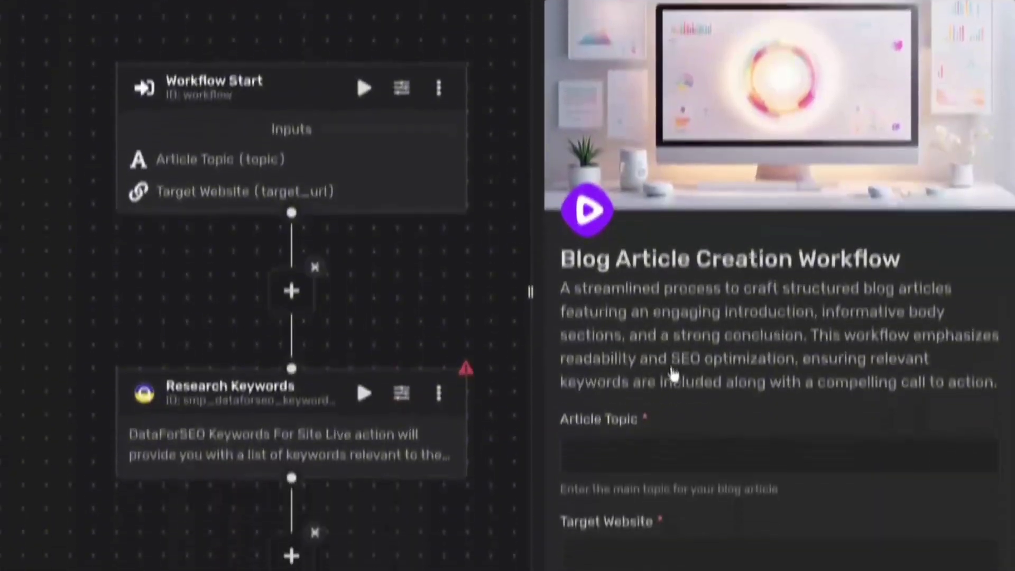
left_click(630, 423)
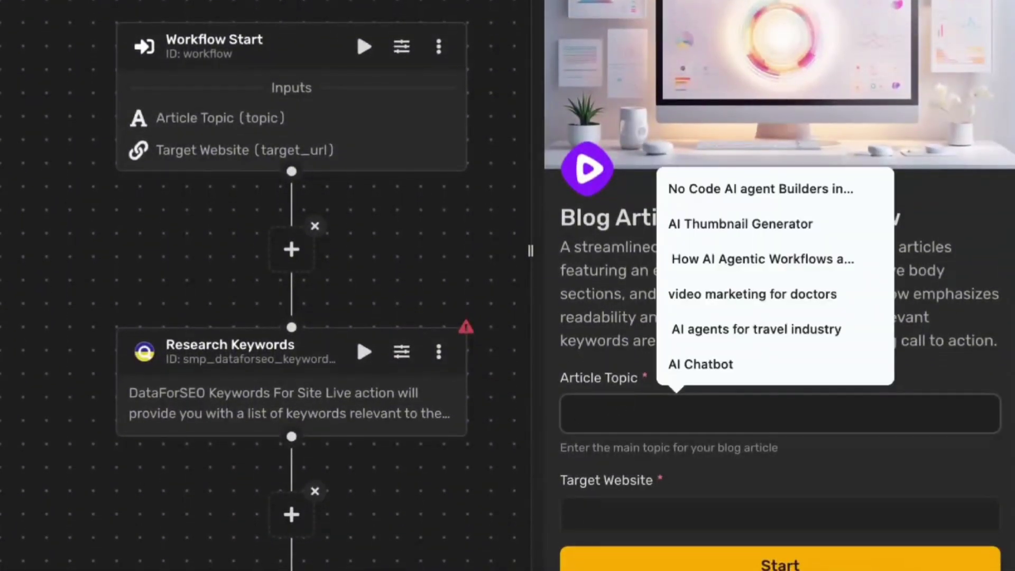
left_click(750, 195)
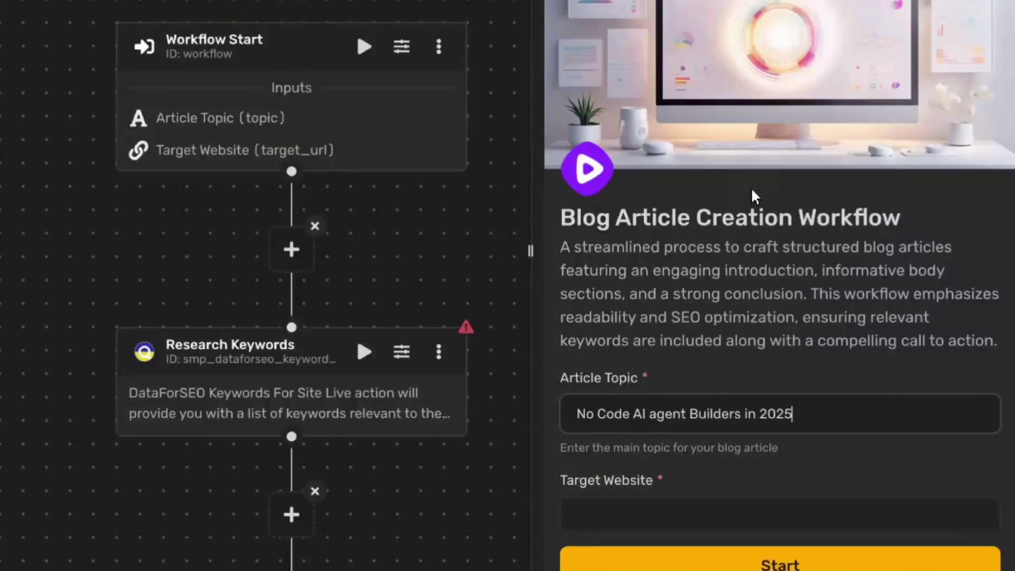
left_click(621, 515)
type("https://simplified.com/")
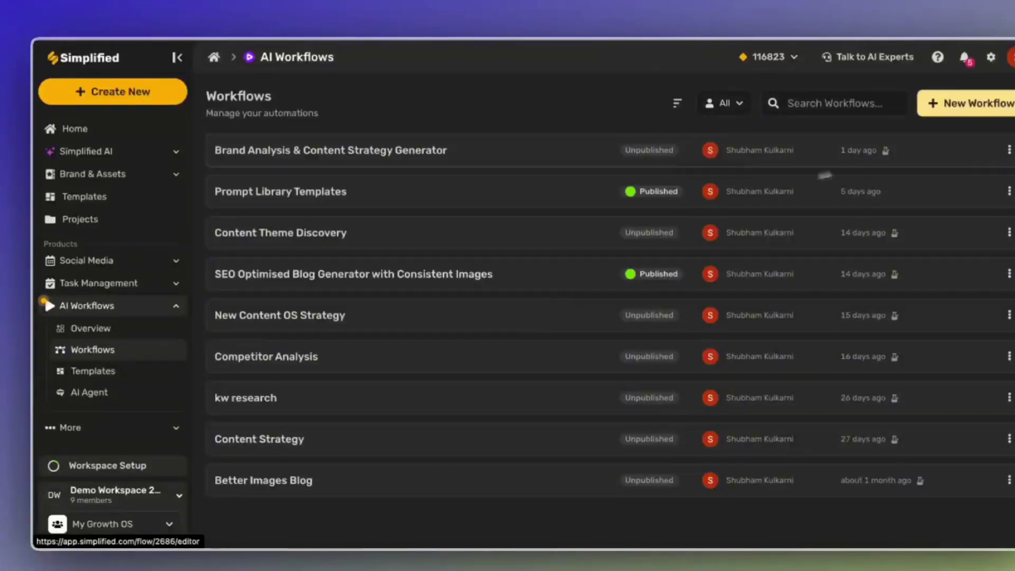
- Create a New Workflow with AI using the Blog Article Maker example prompt
left_click(951, 103)
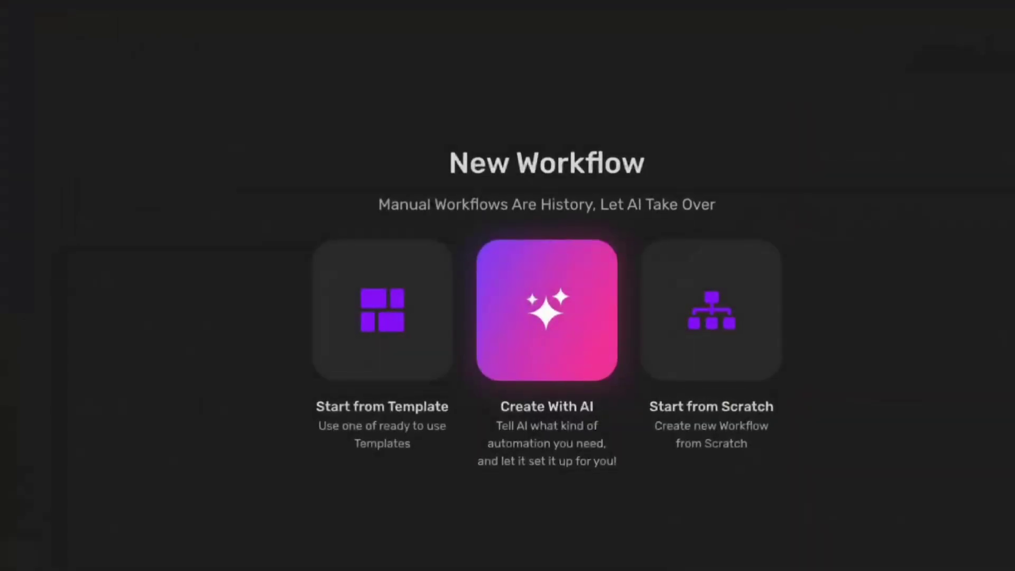
left_click(555, 349)
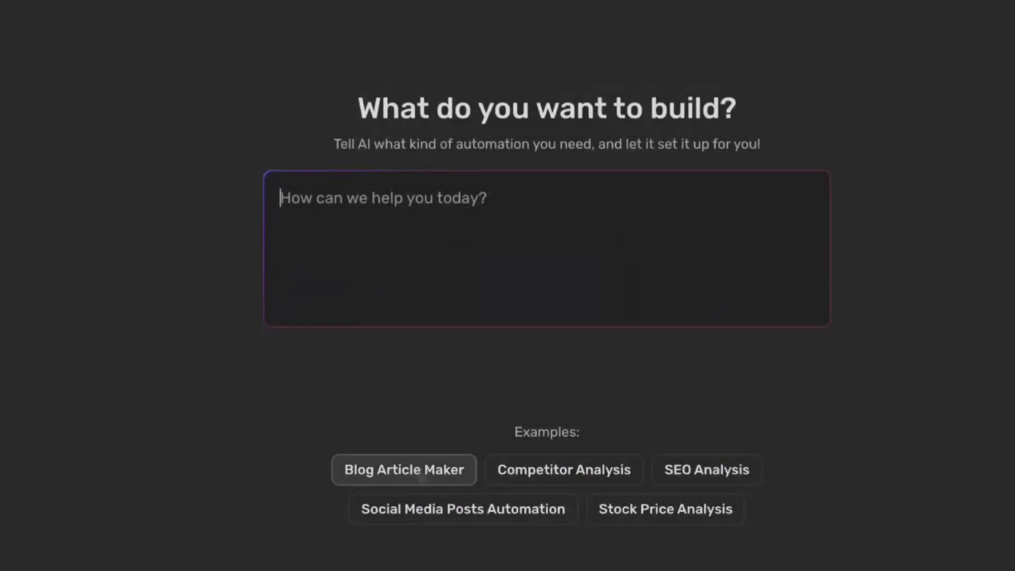
left_click(404, 469)
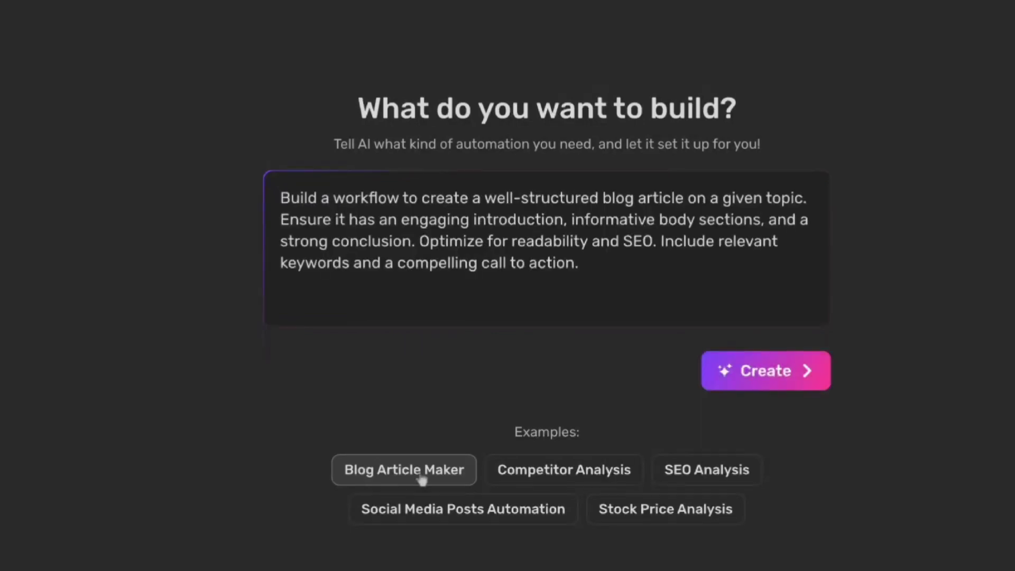
left_click(725, 370)
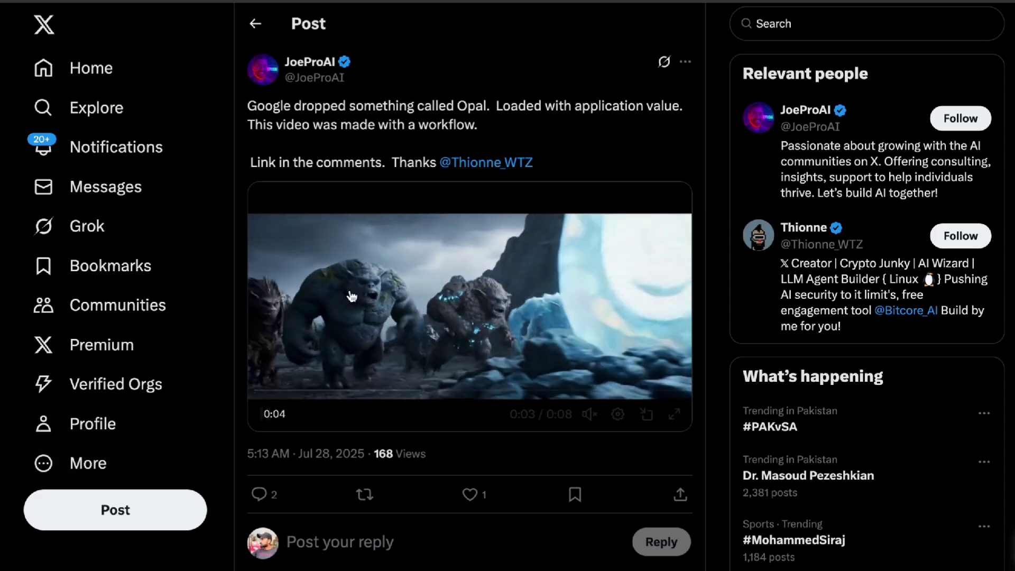
left_click_drag(314, 123, 510, 130)
left_click(512, 130)
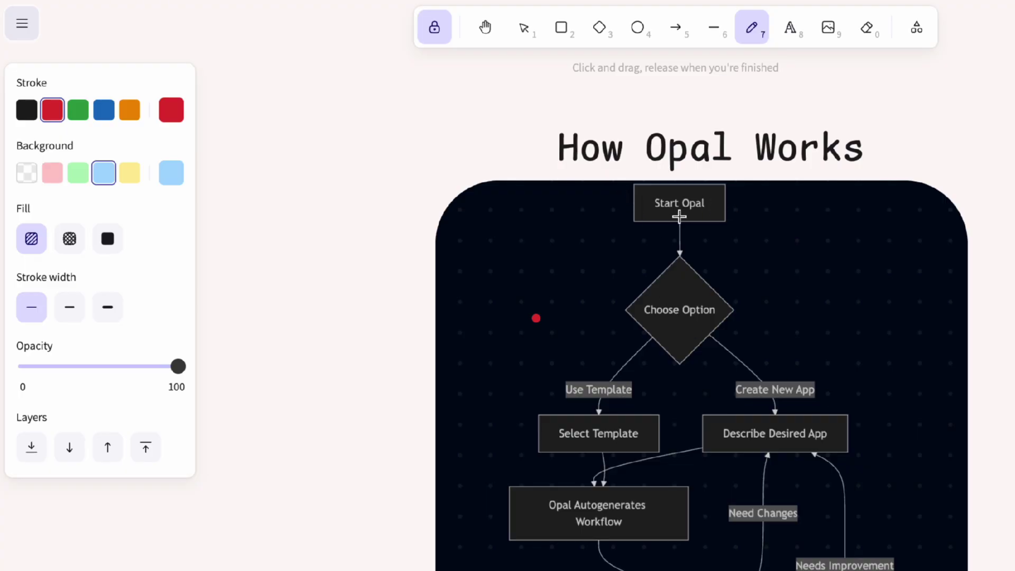
- Tick and underline Start Opal in red, and draw lines above Create New App and Use Template
left_click_drag(739, 210, 804, 184)
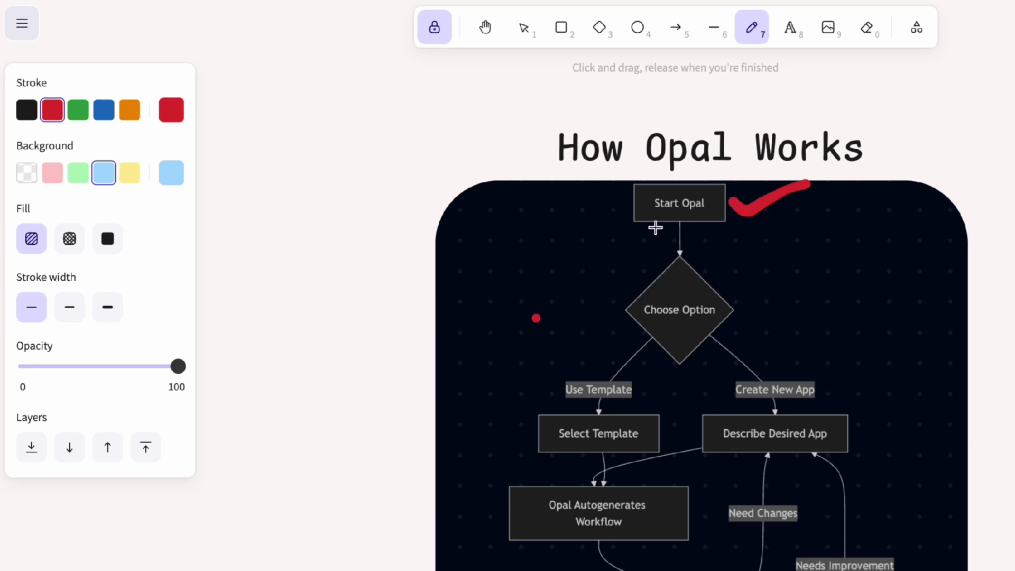
left_click_drag(650, 220, 702, 224)
left_click_drag(689, 311, 698, 256)
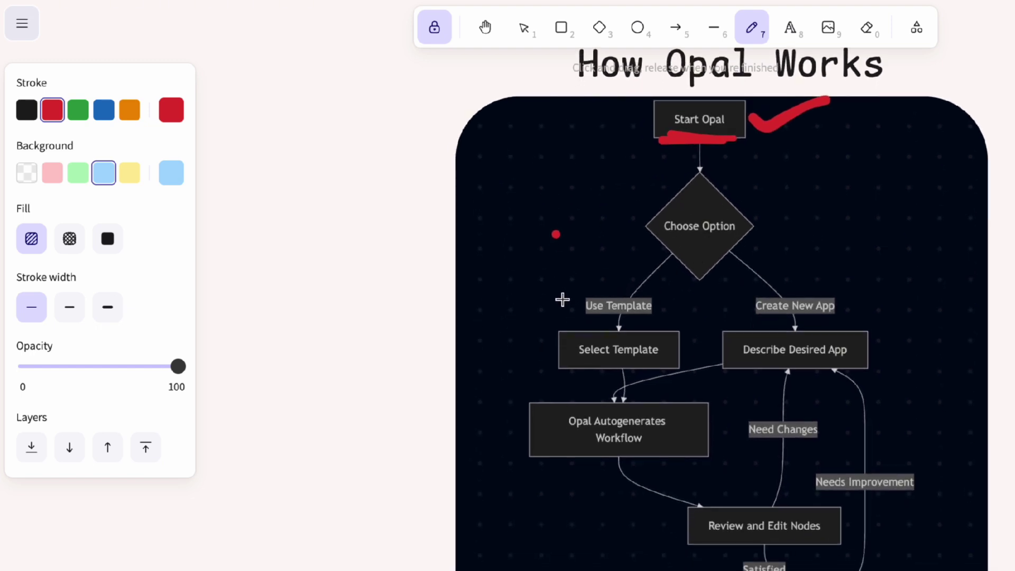
left_click_drag(752, 291, 892, 286)
left_click_drag(580, 291, 667, 295)
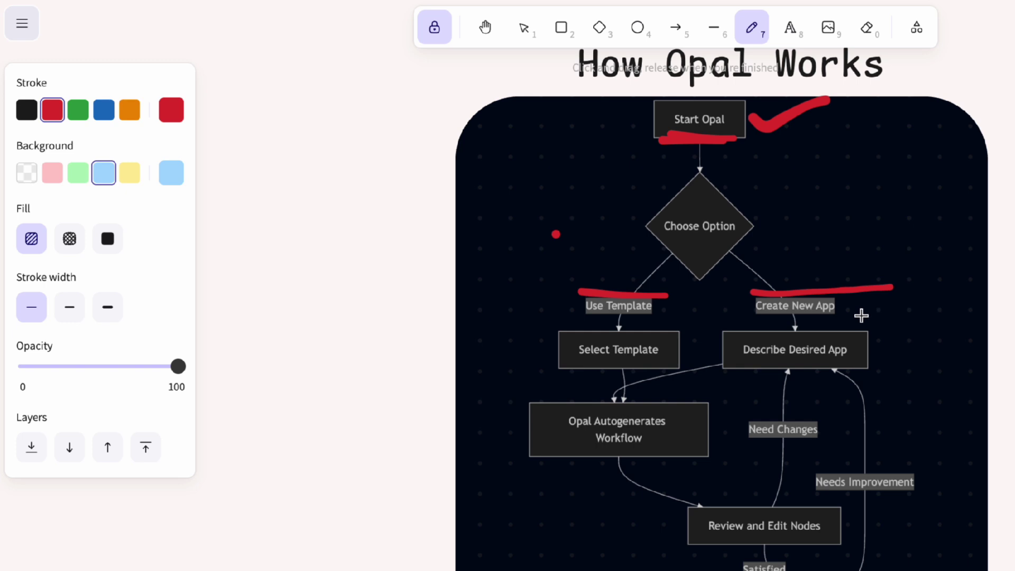
scroll(828, 376, "down", 2)
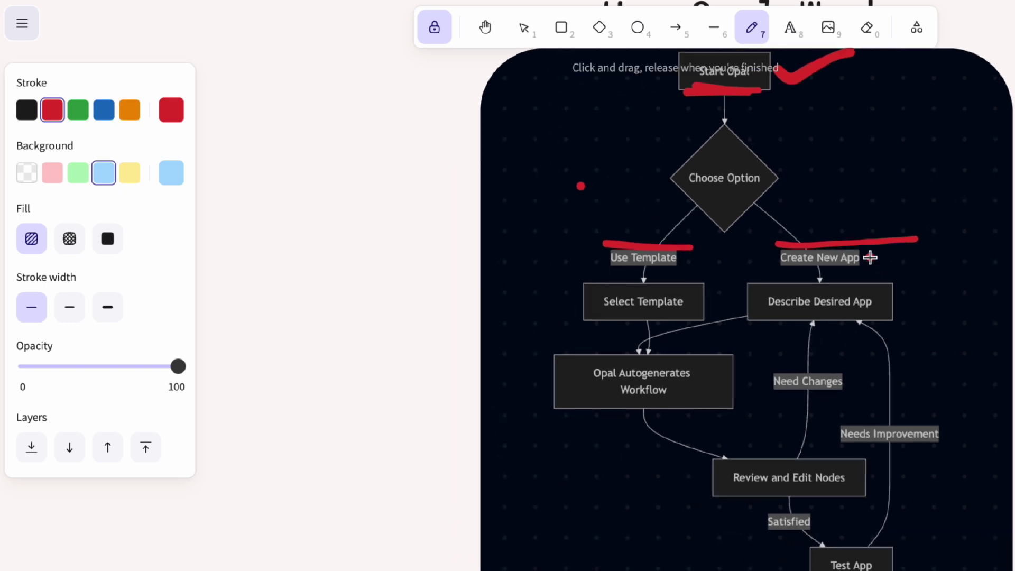
- Check off Create New App, Describe Desired App, Opal Autogenerates Workflow and Select Template in red
left_click_drag(869, 257, 930, 232)
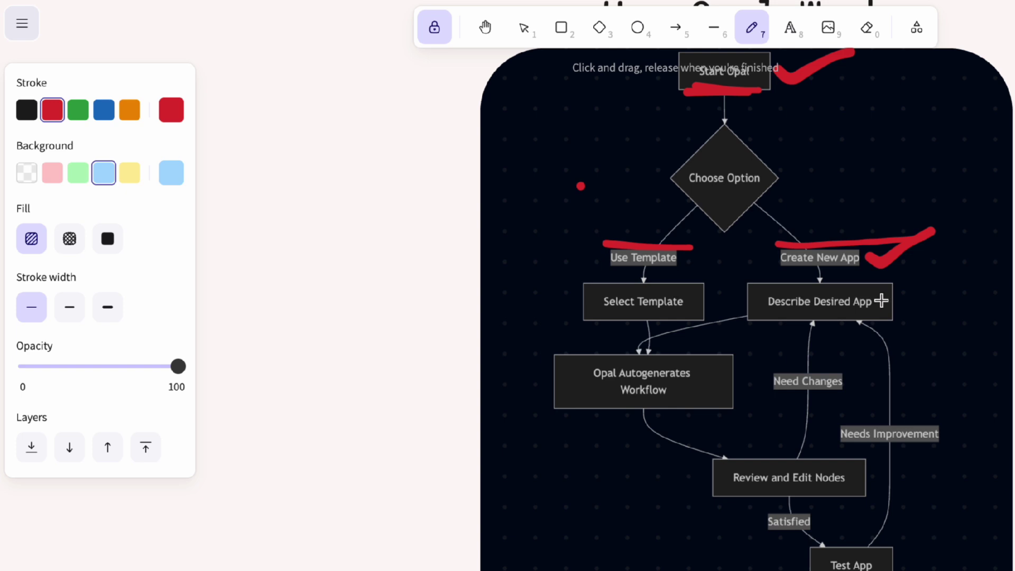
left_click_drag(880, 302, 940, 278)
mouse_move(808, 313)
left_mouse_down()
mouse_move(857, 314)
mouse_move(827, 315)
left_mouse_up()
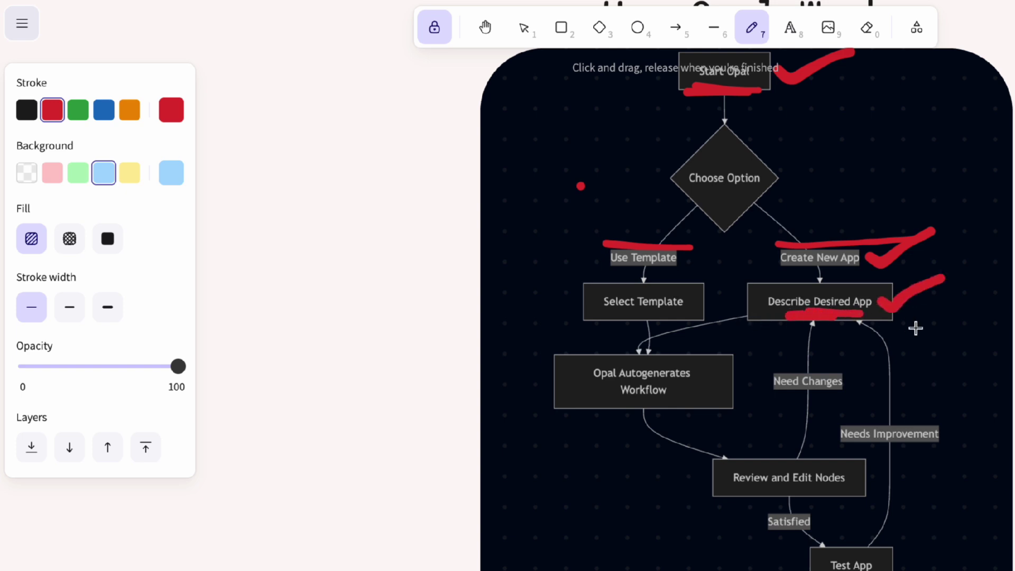
left_click_drag(627, 399, 700, 401)
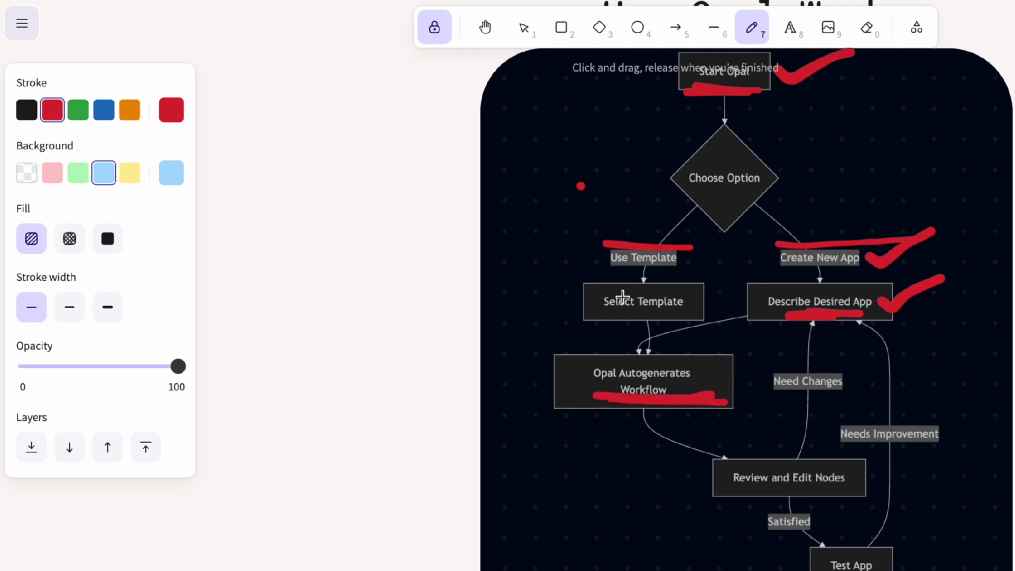
left_click_drag(548, 292, 583, 281)
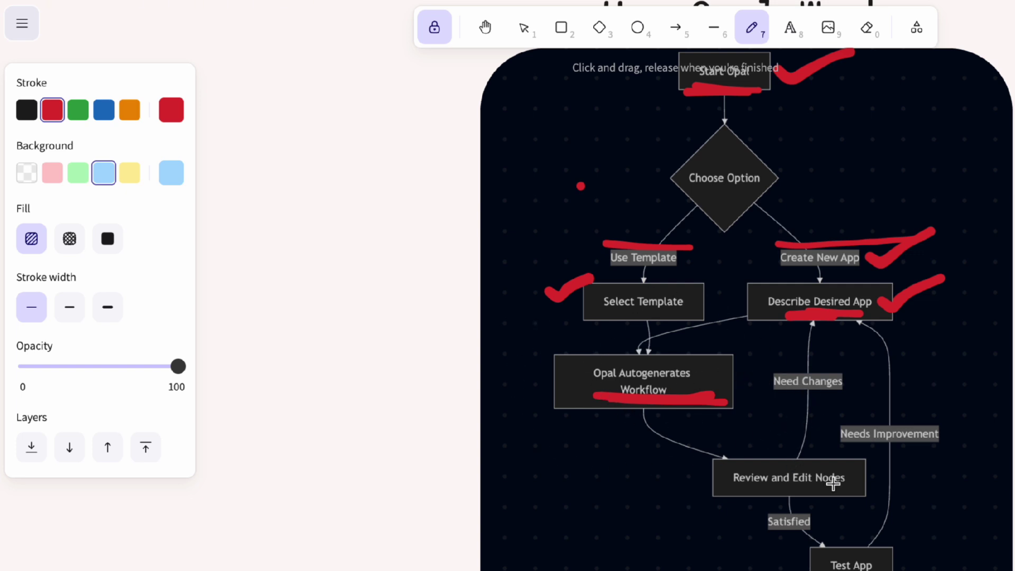
- Mark Review and Edit Nodes, Needs Improvement, Need Changes, Test App and Share App Link in red
mouse_move(852, 478)
left_mouse_down()
mouse_move(913, 475)
mouse_move(967, 458)
left_mouse_up()
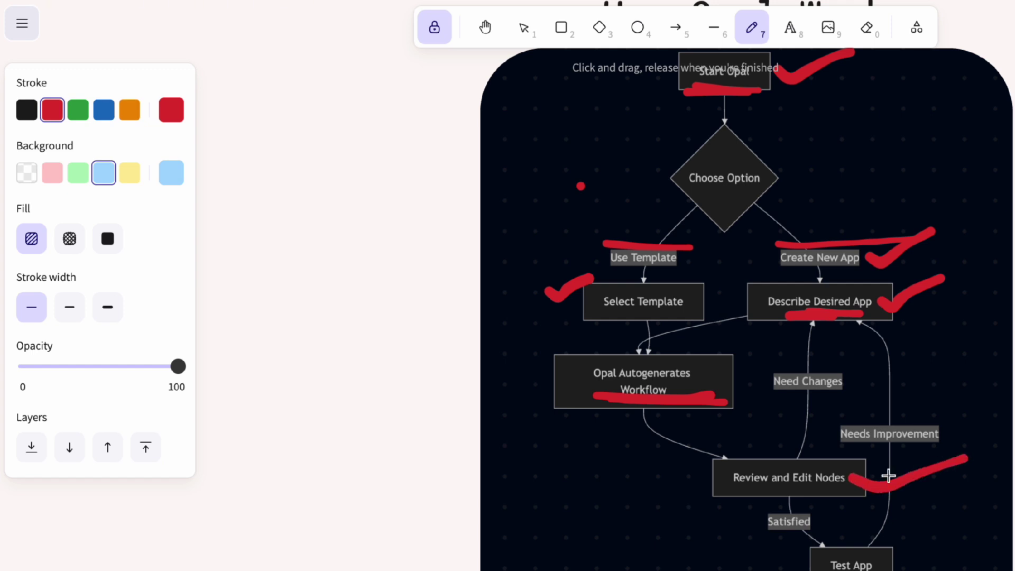
left_click_drag(752, 490, 828, 485)
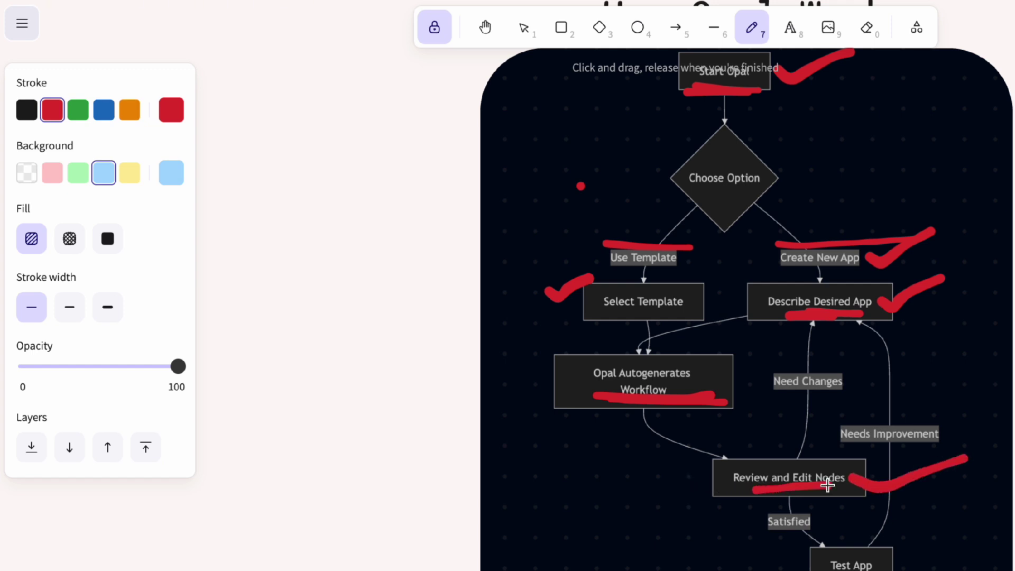
left_click_drag(720, 491, 761, 491)
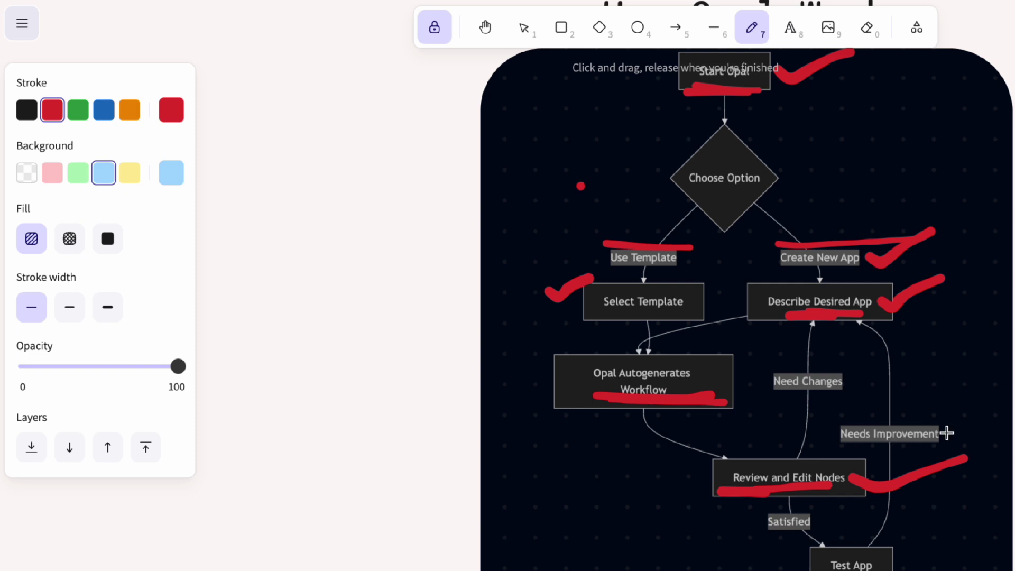
left_click_drag(944, 433, 1006, 411)
left_click_drag(783, 394, 865, 386)
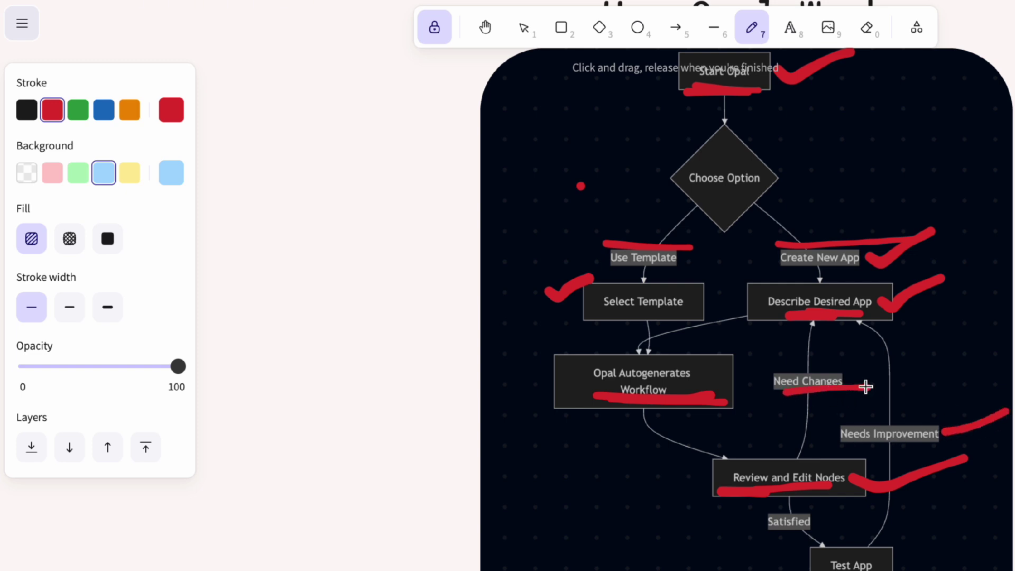
scroll(895, 505, "down", 2)
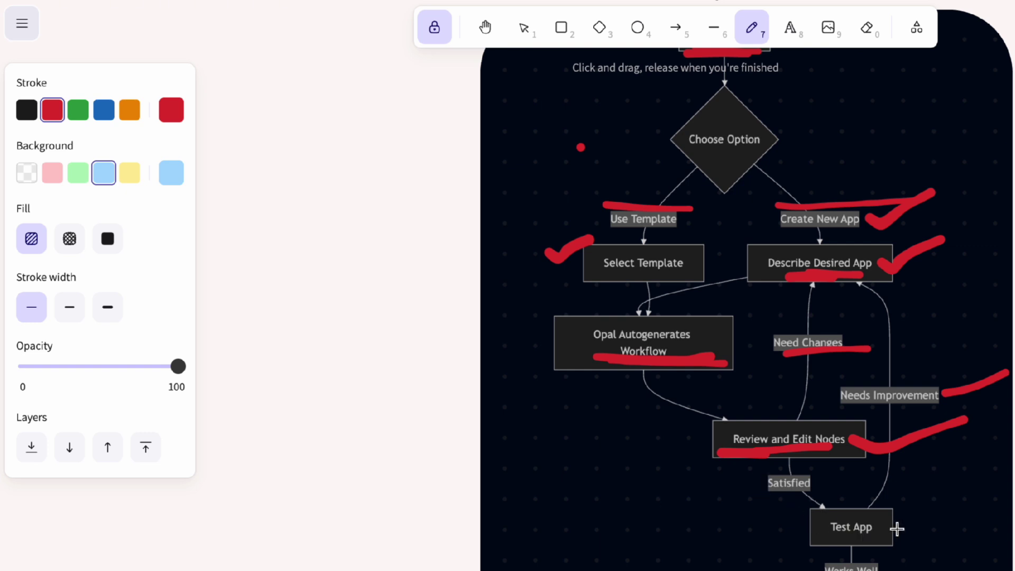
left_click_drag(902, 527, 974, 490)
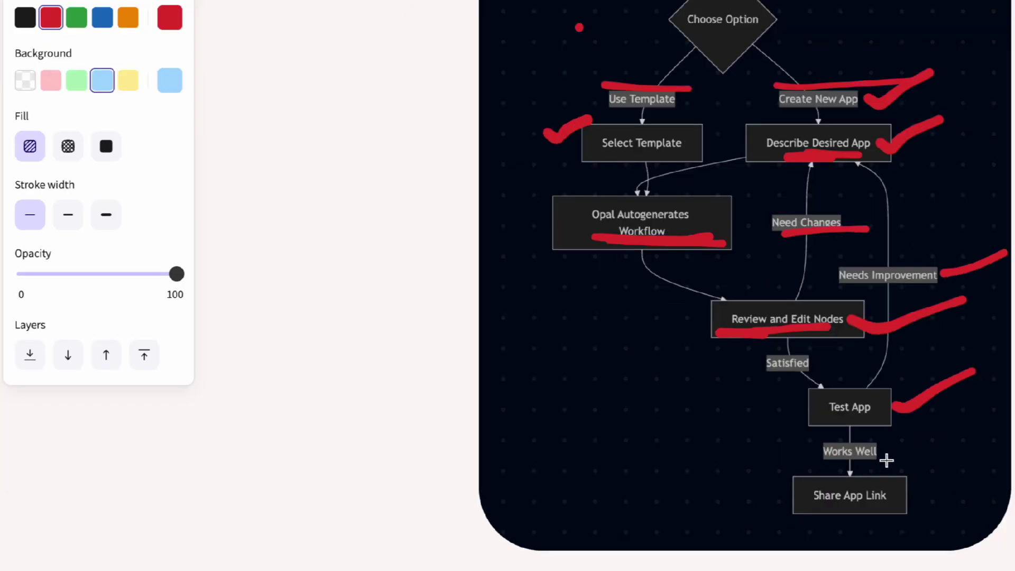
left_click_drag(893, 497, 997, 446)
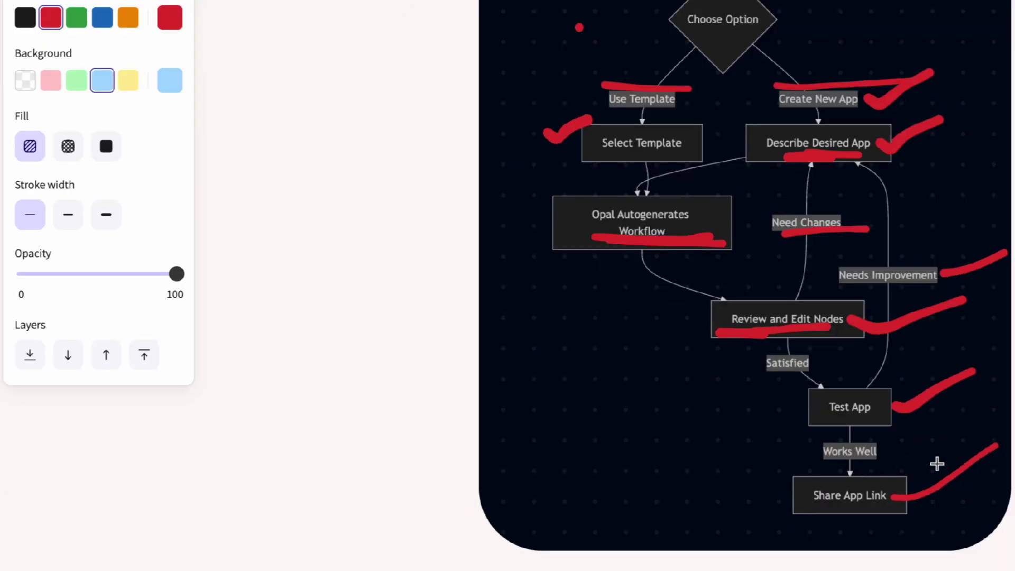
- Highlight the Opal landing page headline about building mini-AI apps, then clear it
scroll(413, 364, "up", 4)
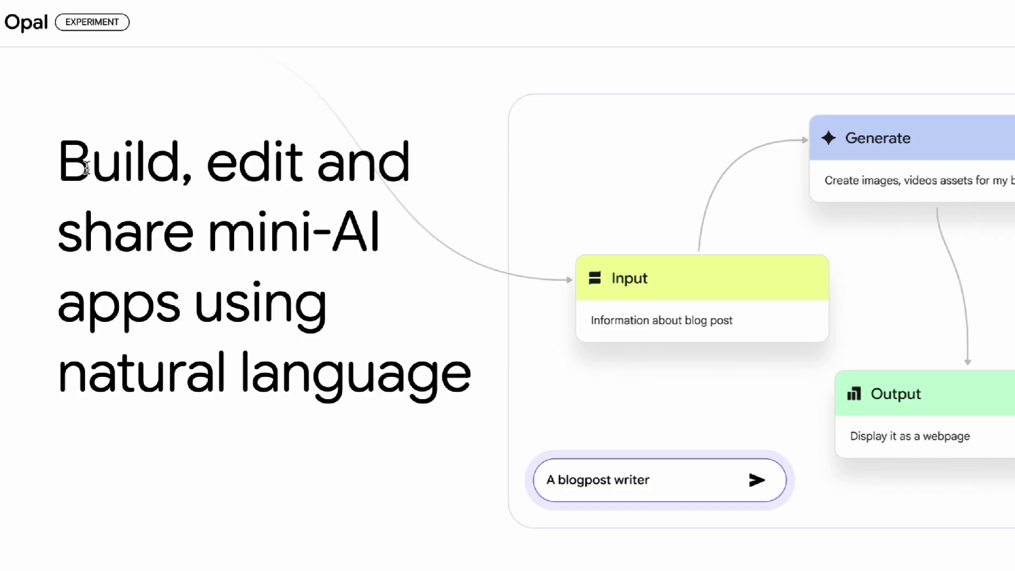
left_click_drag(87, 168, 388, 233)
left_click_drag(217, 229, 474, 397)
left_click(474, 397)
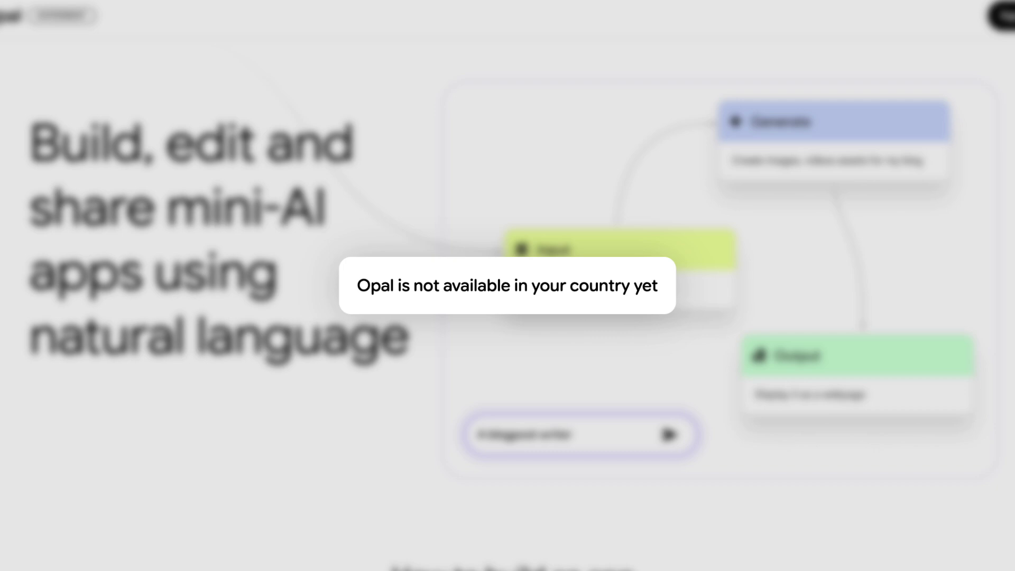
- Scroll down the Opal landing page toward the app home page
scroll(279, 267, "down", 4)
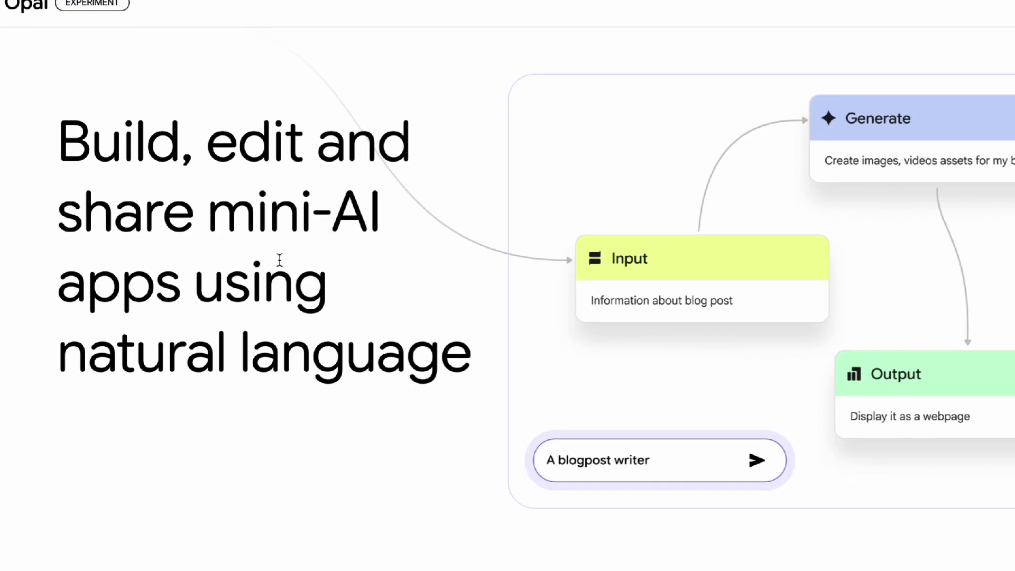
scroll(279, 265, "down", 15)
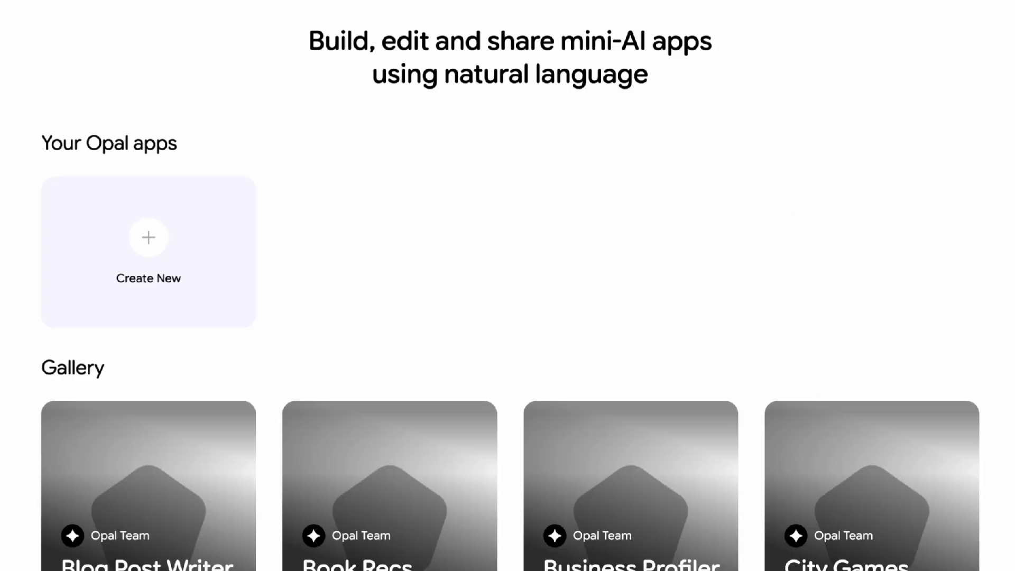
left_click_drag(249, 49, 573, 103)
left_click(388, 217)
scroll(50, 228, "down", 1)
left_click_drag(39, 119, 254, 106)
left_click(118, 324)
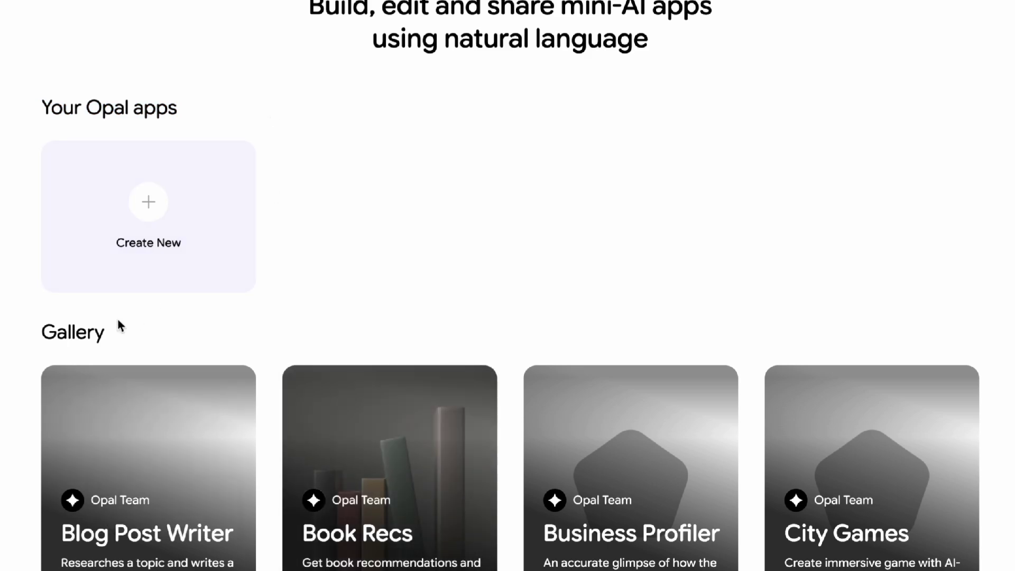
scroll(36, 316, "down", 3)
scroll(130, 392, "down", 5)
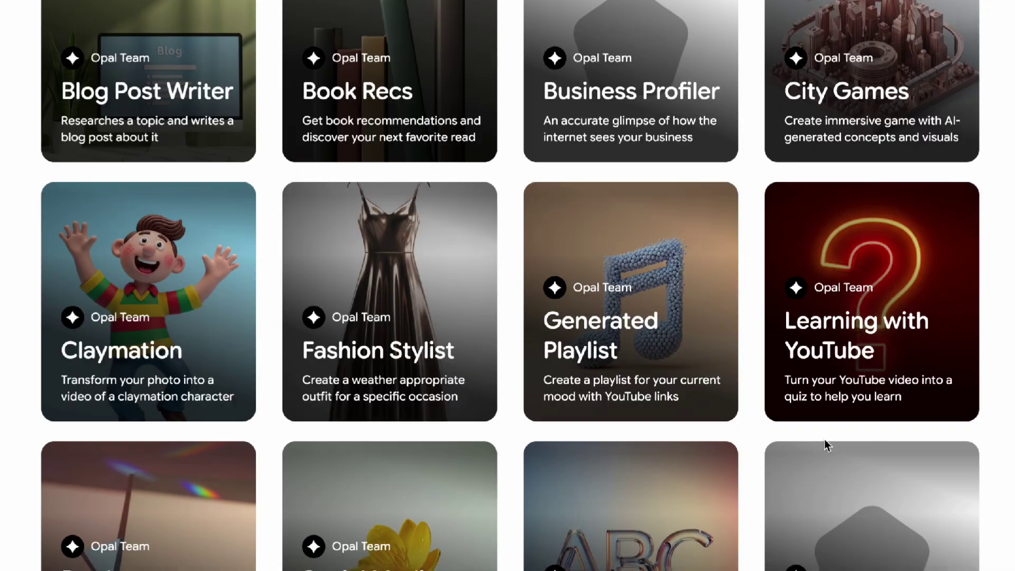
scroll(23, 382, "down", 3)
scroll(24, 383, "up", 8)
left_click_drag(42, 201, 195, 206)
left_click(195, 206)
scroll(196, 206, "down", 3)
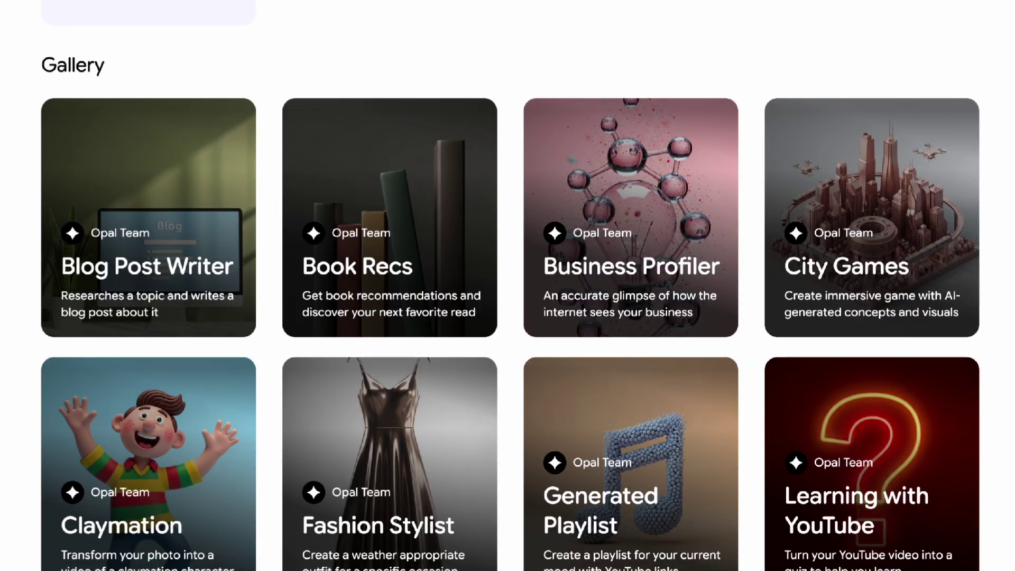
scroll(389, 449, "down", 1)
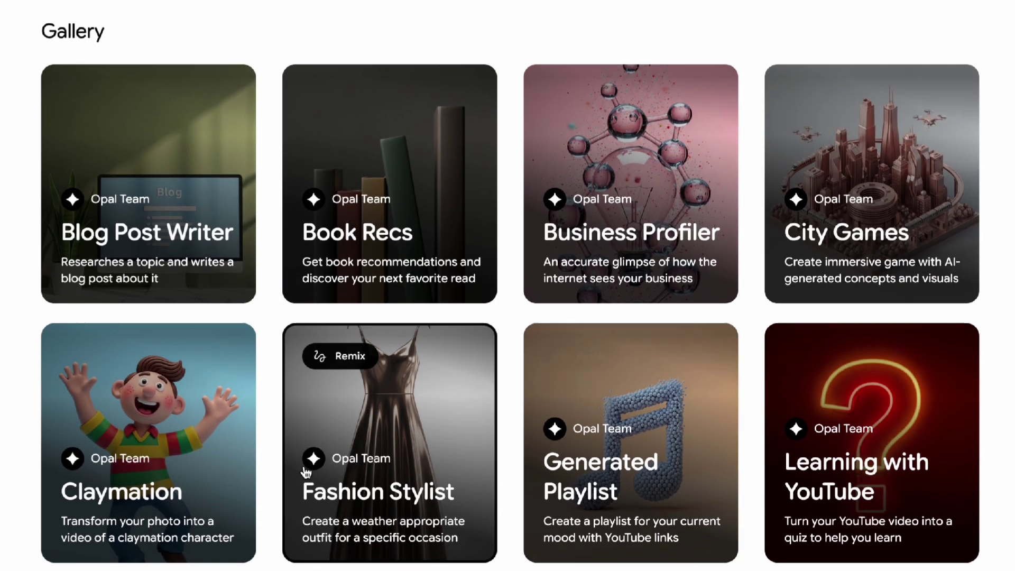
scroll(4, 478, "down", 2)
scroll(14, 453, "down", 3)
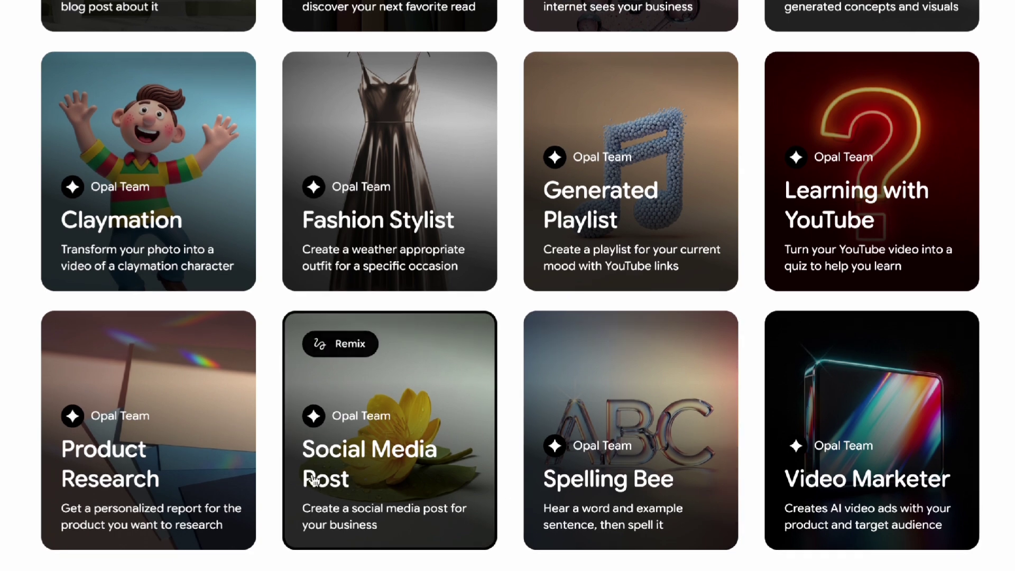
scroll(36, 431, "down", 1)
scroll(4, 417, "up", 3)
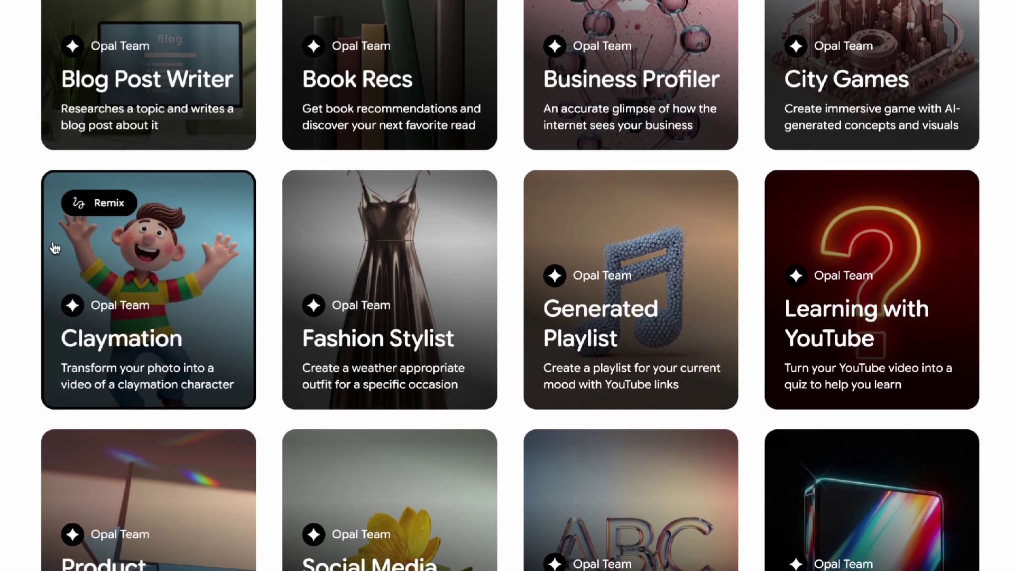
scroll(53, 349, "down", 2)
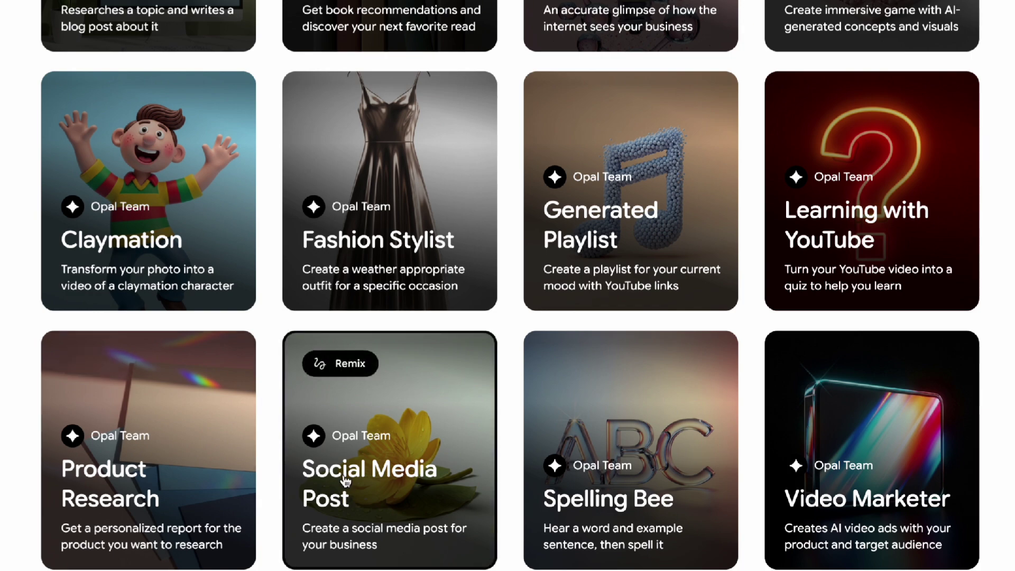
scroll(391, 475, "up", 2)
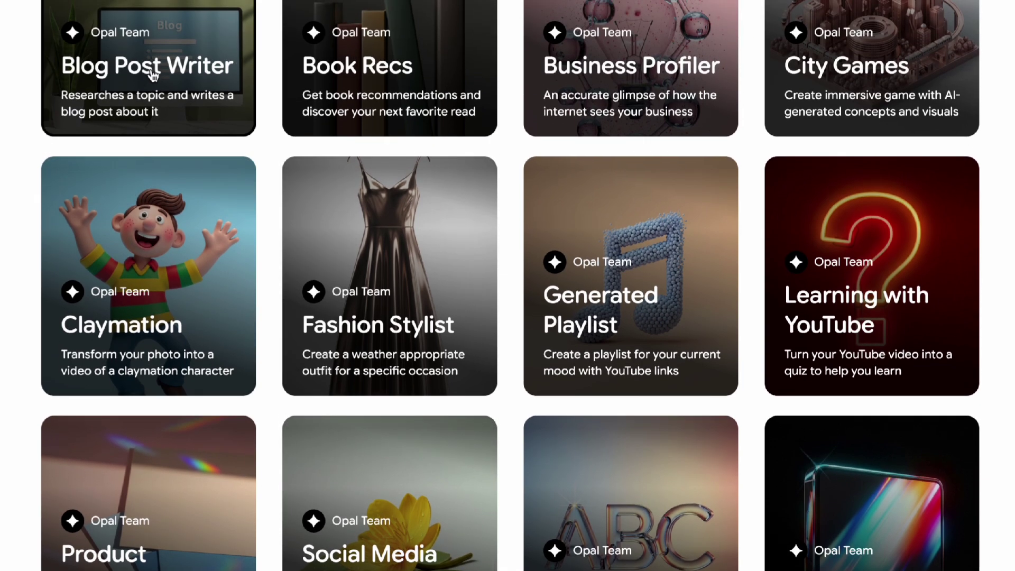
scroll(203, 173, "up", 6)
scroll(2, 338, "up", 2)
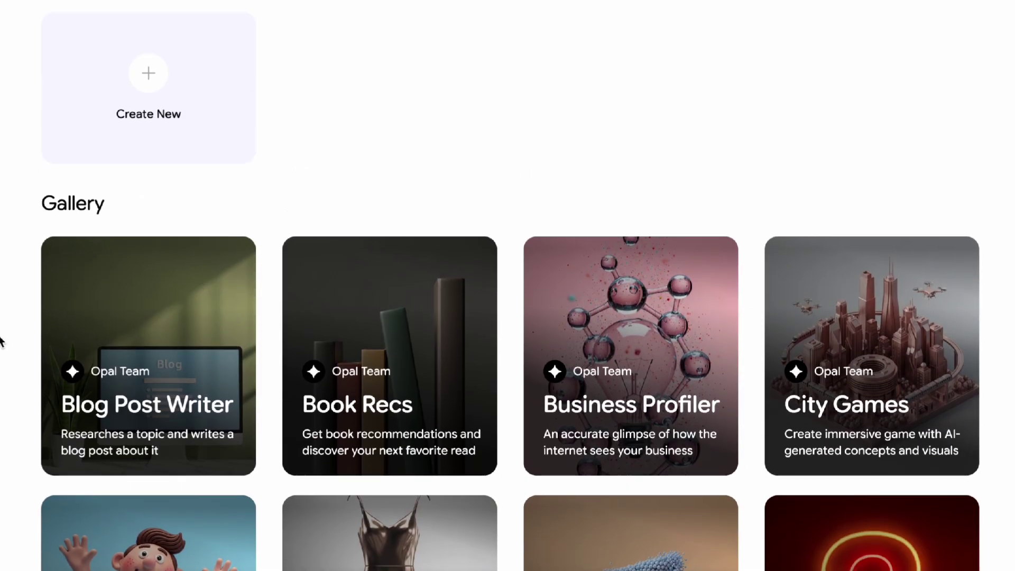
scroll(355, 258, "up", 2)
scroll(200, 358, "down", 2)
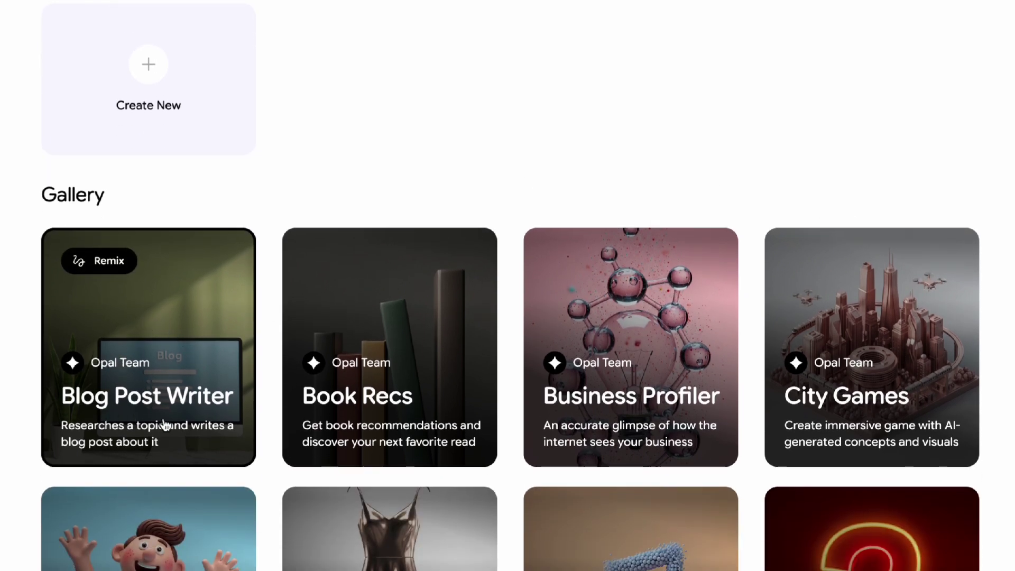
- Remix the Blog Post Writer gallery app into an editable draft
left_click(107, 264)
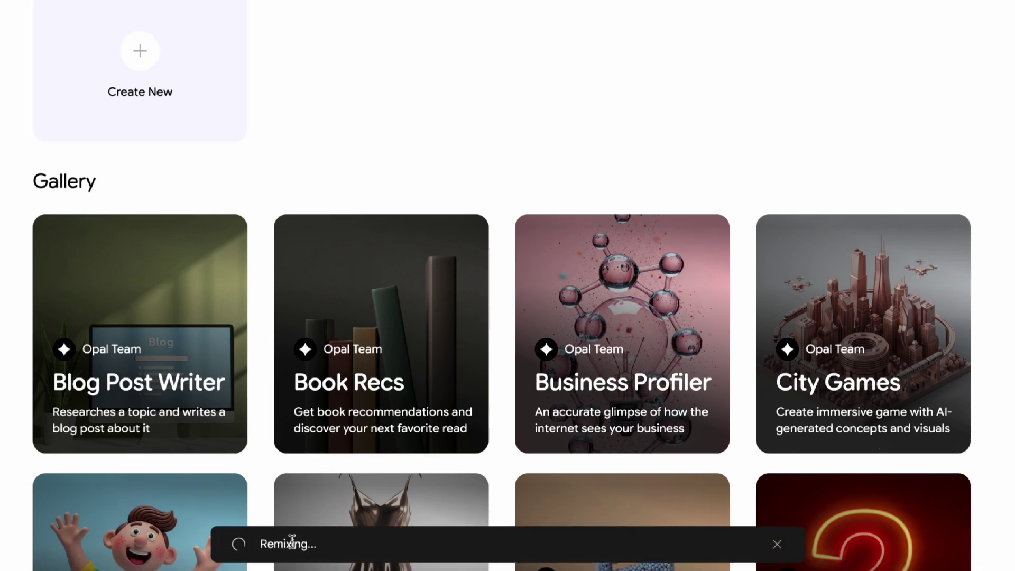
left_click_drag(269, 543, 342, 552)
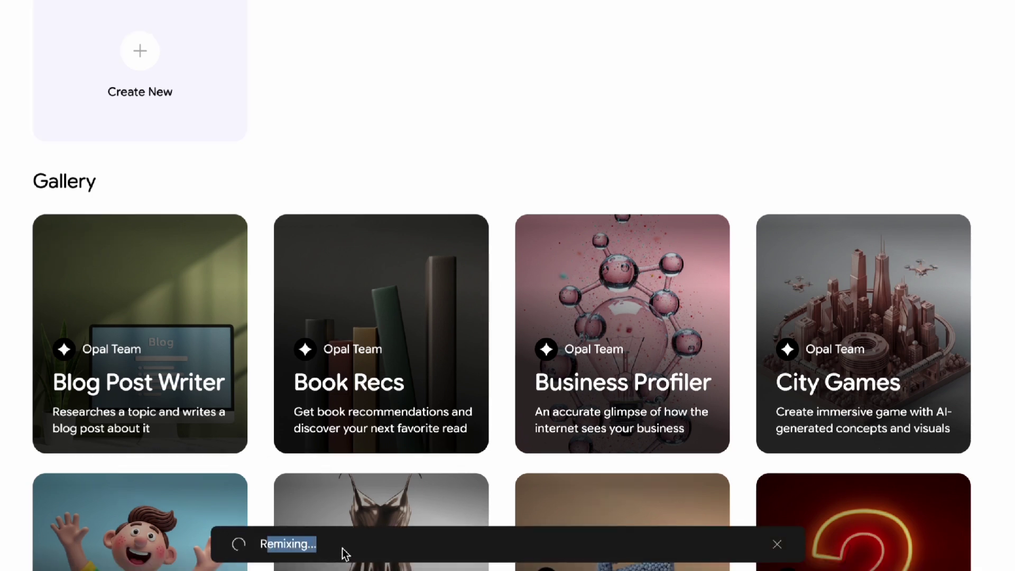
left_click(263, 547)
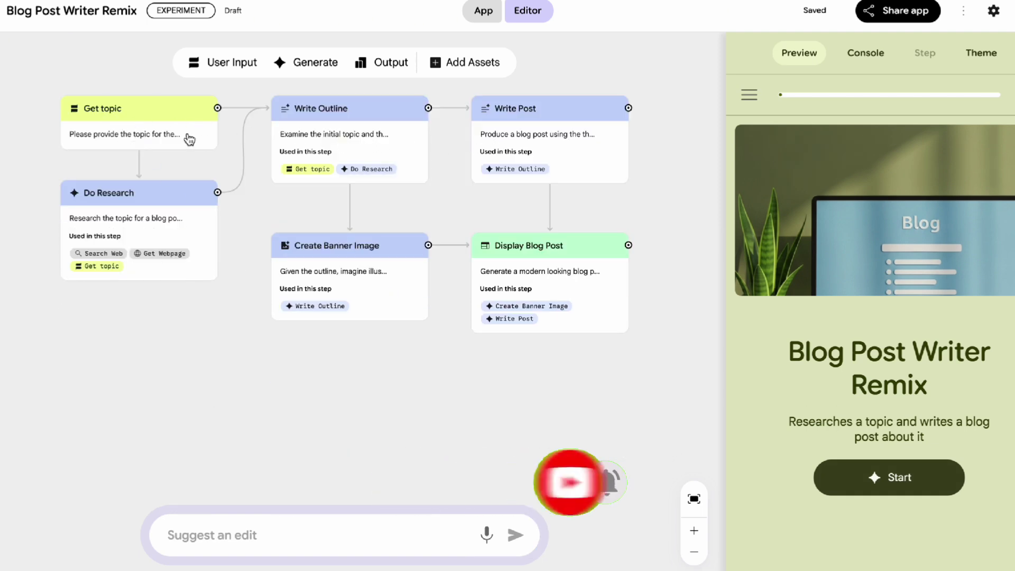
- Inspect each node from Get topic to Display Blog Post, then add a User Input step
left_click(180, 139)
left_click(355, 145)
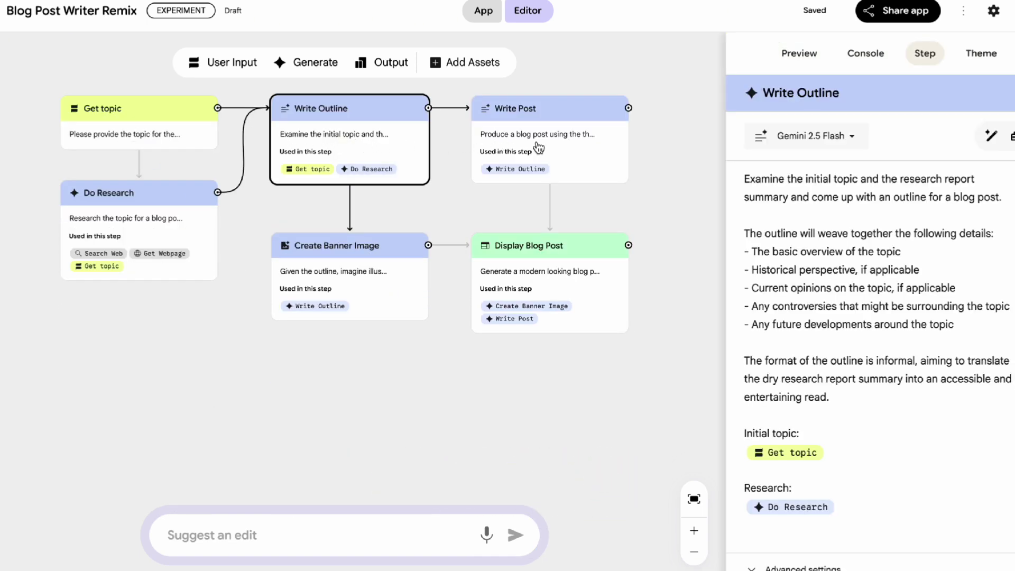
left_click(543, 147)
left_click(531, 270)
left_click(338, 274)
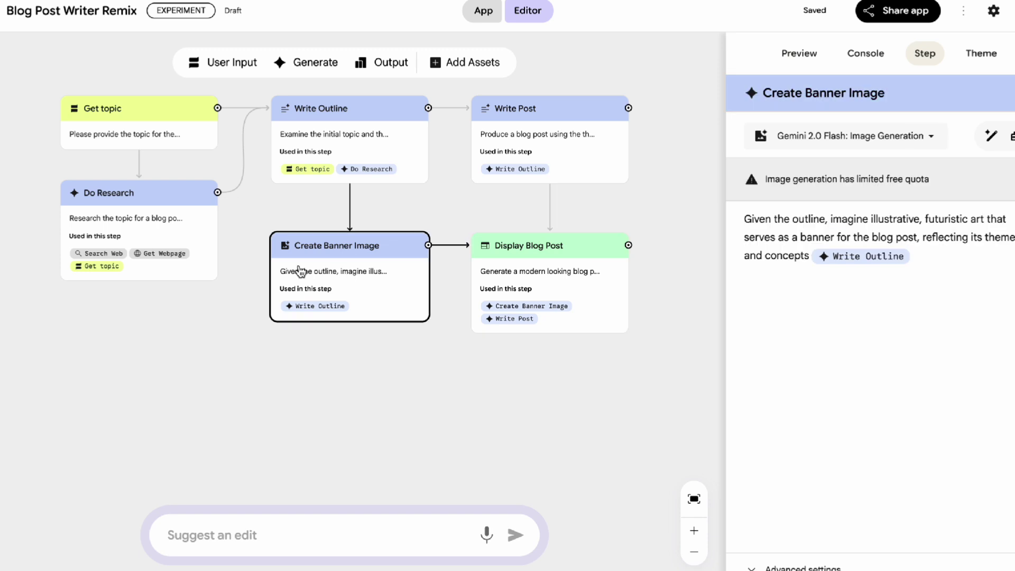
left_click(128, 232)
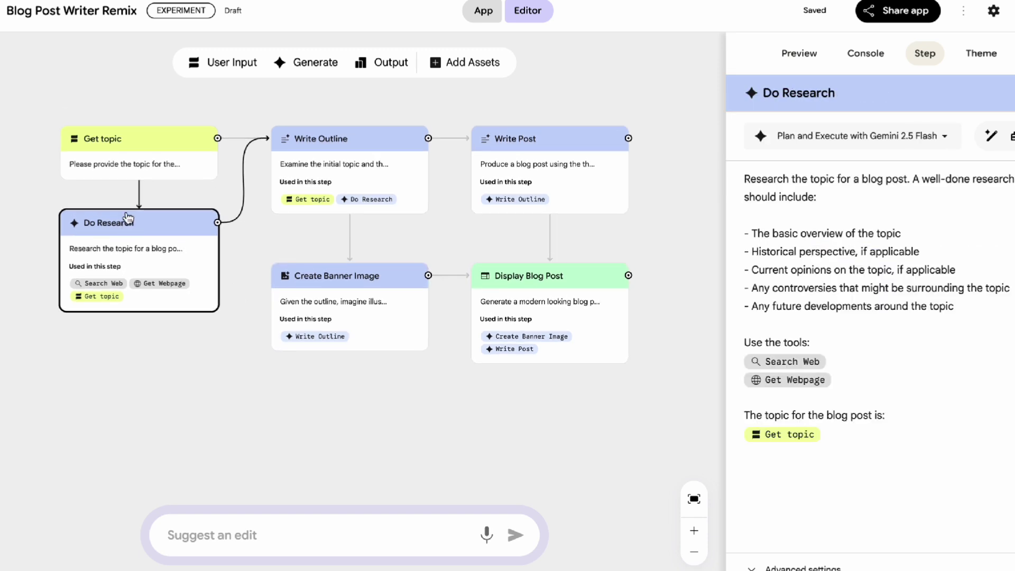
left_click(140, 165)
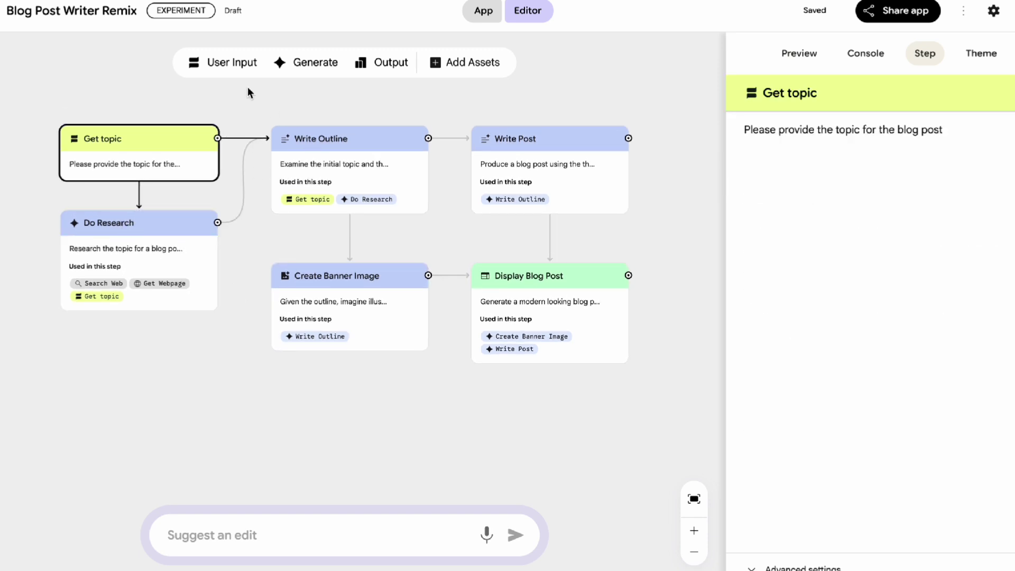
left_click(227, 63)
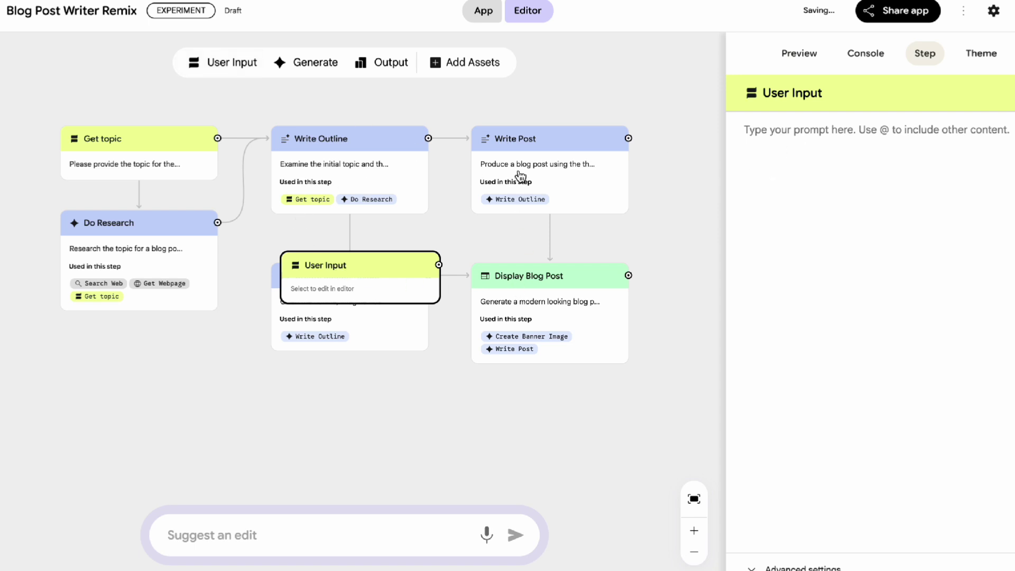
left_click(529, 276)
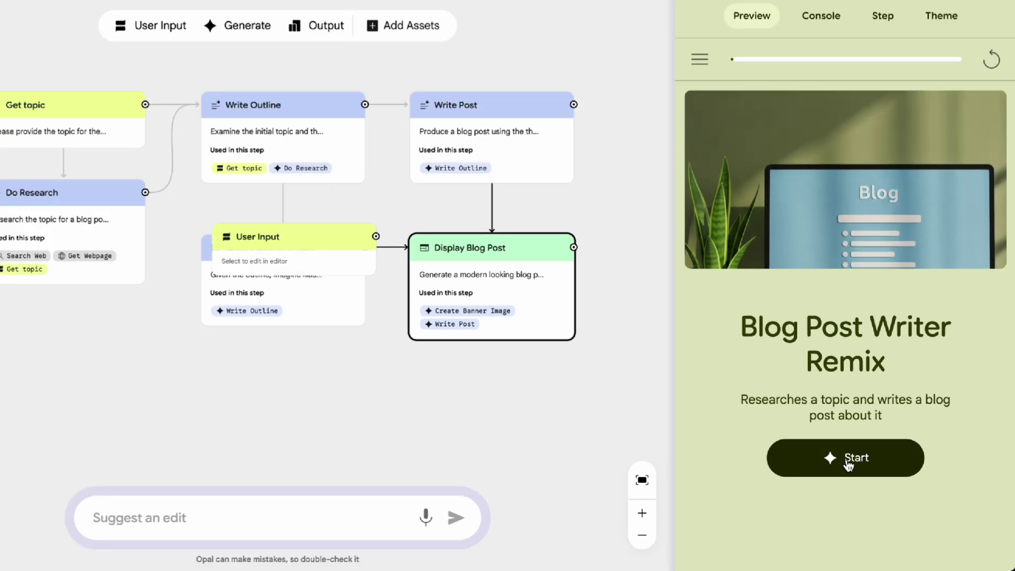
left_click(896, 478)
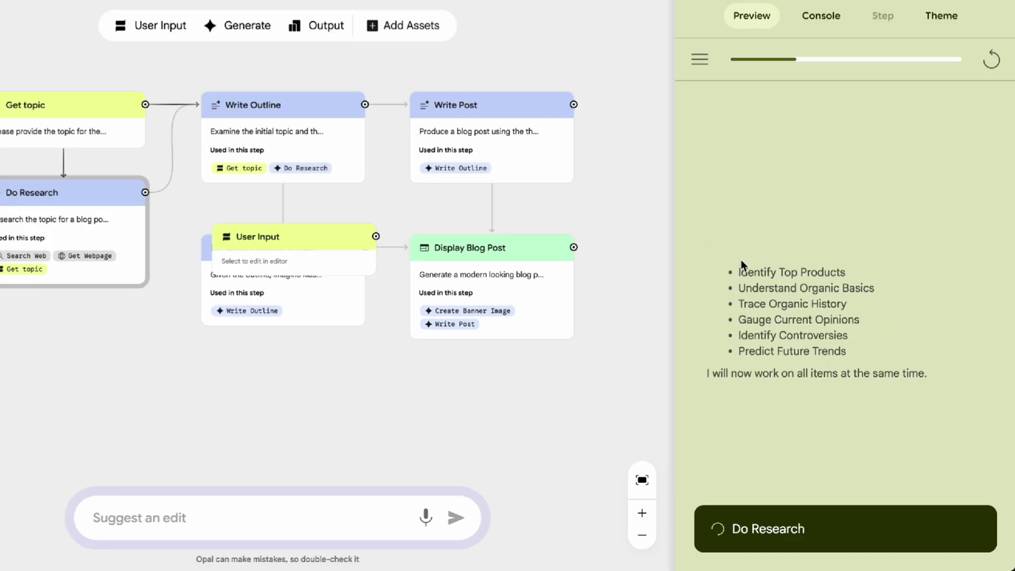
left_click_drag(739, 272, 880, 357)
left_click(873, 377)
double_click(913, 373)
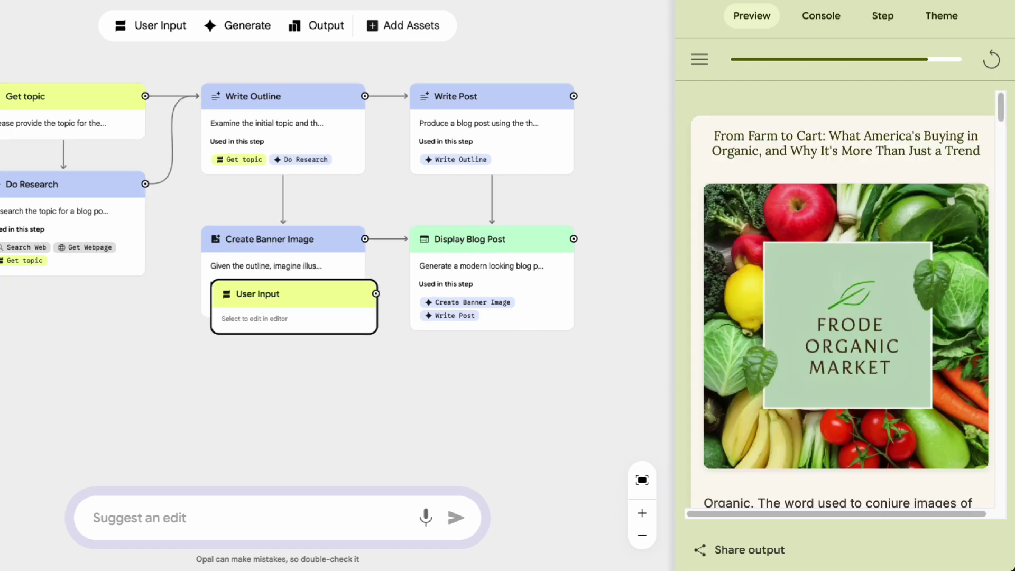
scroll(877, 228, "down", 1)
scroll(877, 227, "up", 1)
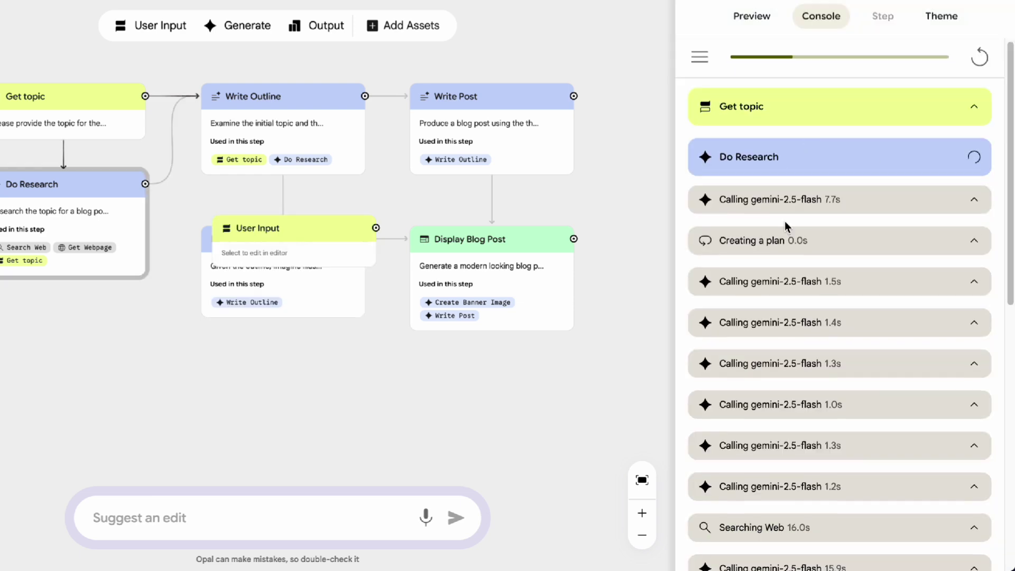
scroll(786, 234, "down", 1)
scroll(788, 132, "up", 1)
left_click(772, 118)
left_click(775, 117)
left_click(780, 117)
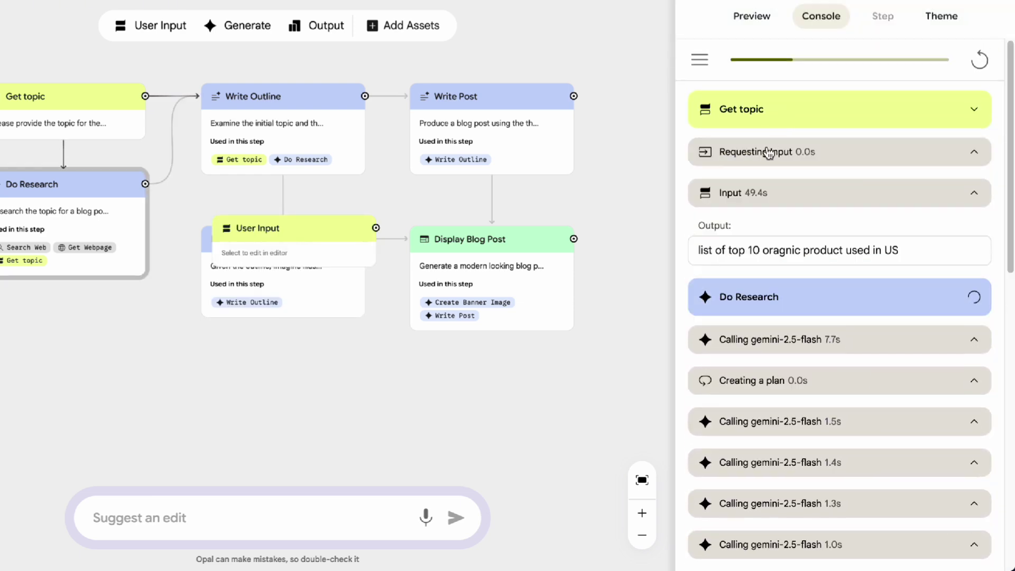
left_click_drag(731, 250, 833, 250)
left_click(830, 117)
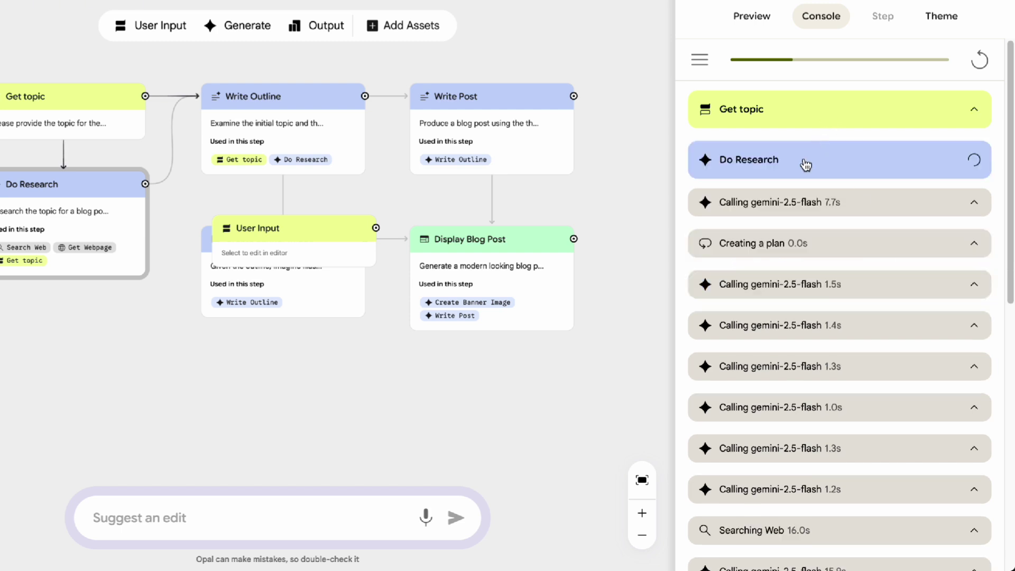
left_click(784, 160)
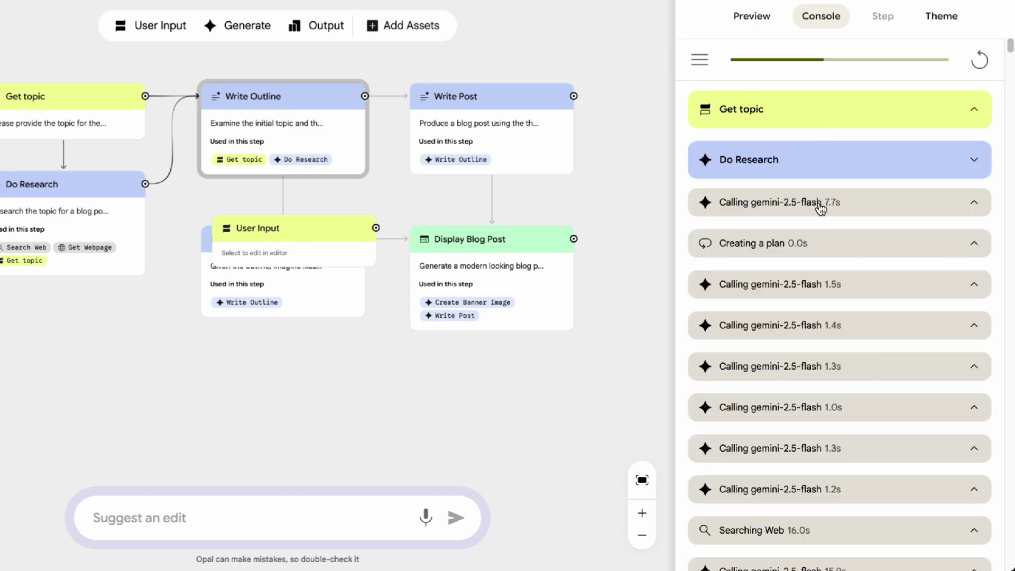
scroll(769, 355, "down", 1)
scroll(1006, 294, "up", 1)
- Preview the remixed app, then start a brand-new Opal app from the home page
left_click(756, 22)
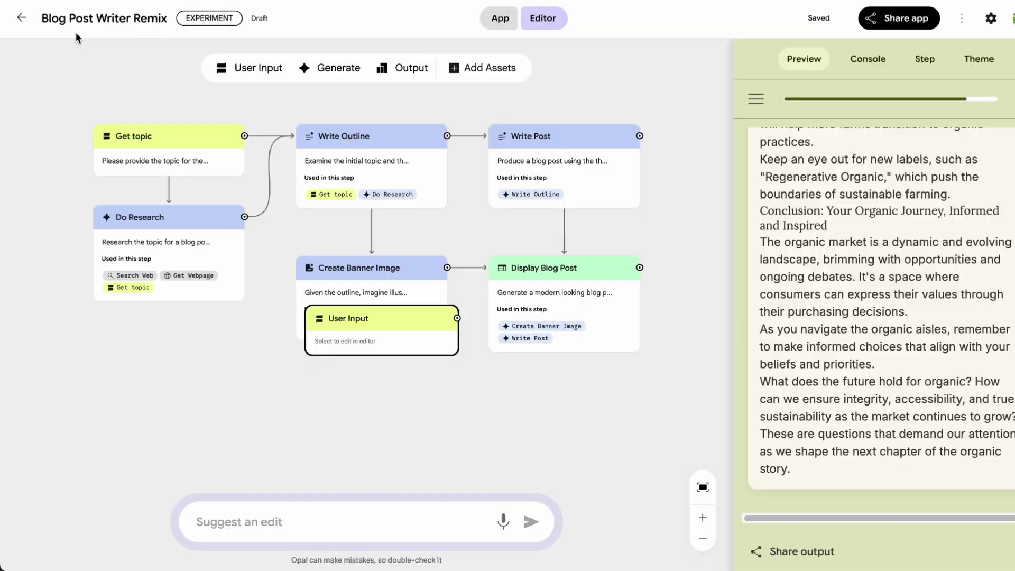
left_click(21, 19)
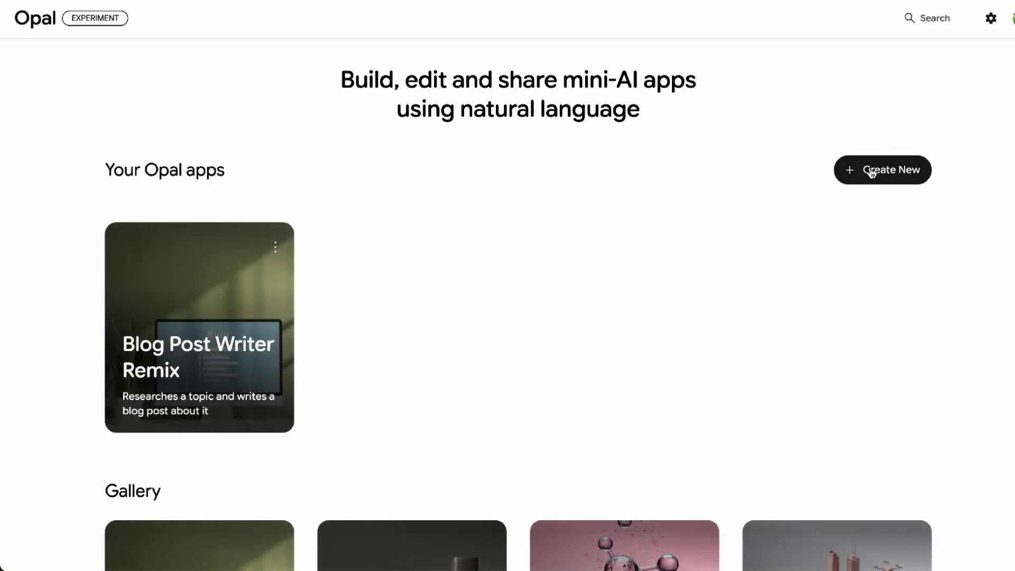
left_click(881, 173)
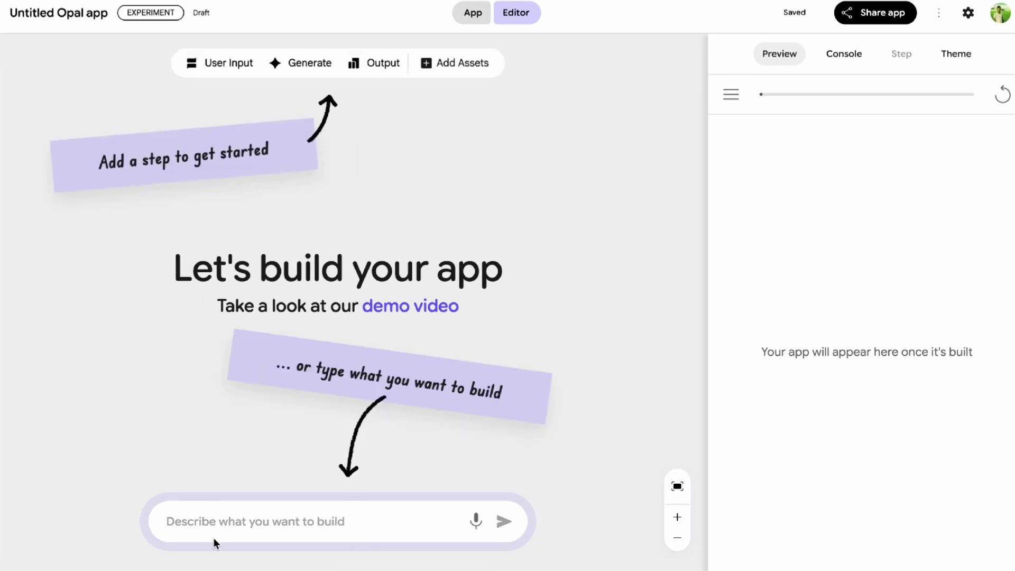
- Paste the YouTube video-ideas description covering niche, audience and trends, and generate the app
left_click(228, 513)
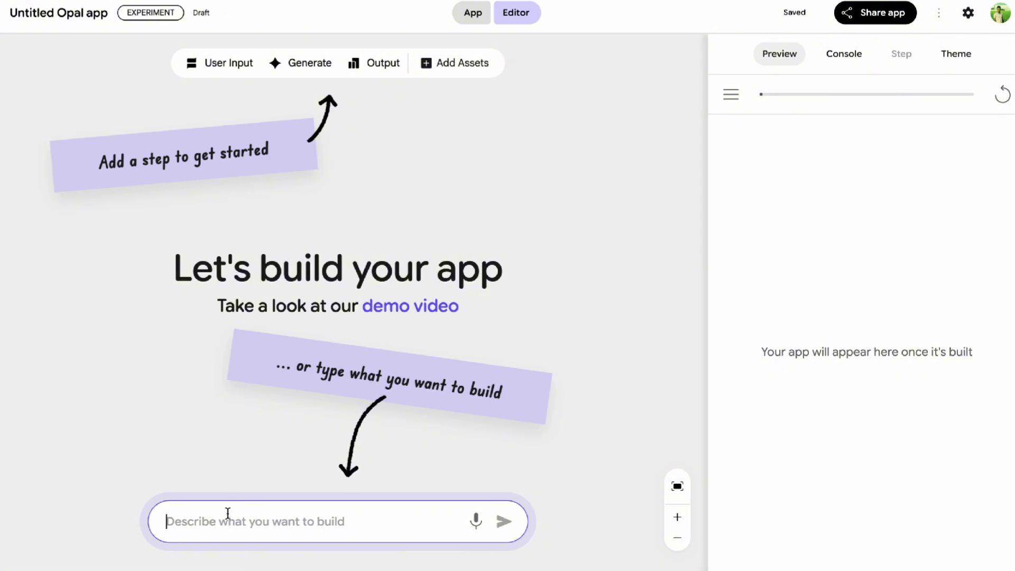
type("I want to create an app that generates unique video ideas for my YouTube channel based on current trends and my audience's interests")
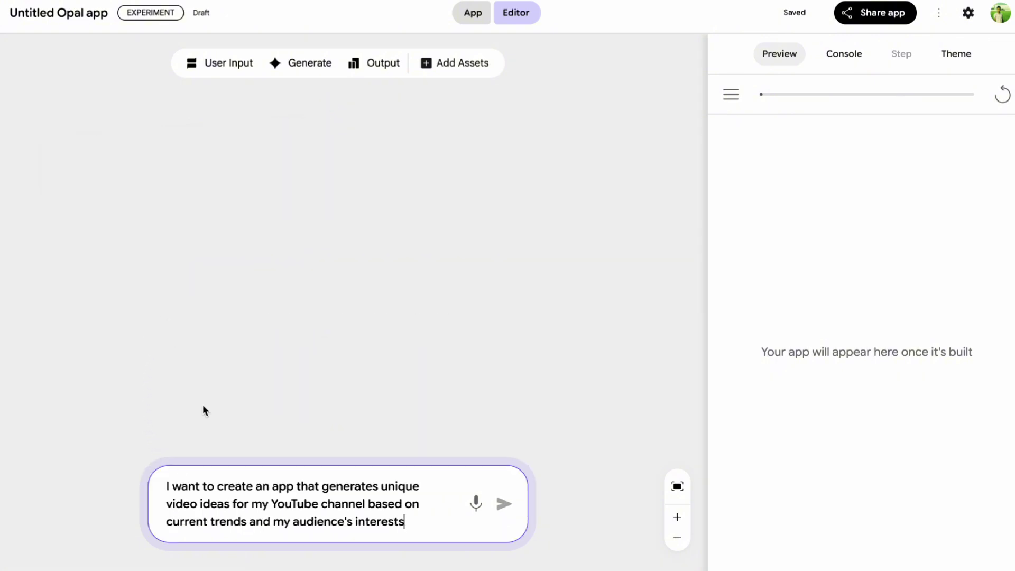
left_click_drag(183, 487, 298, 495)
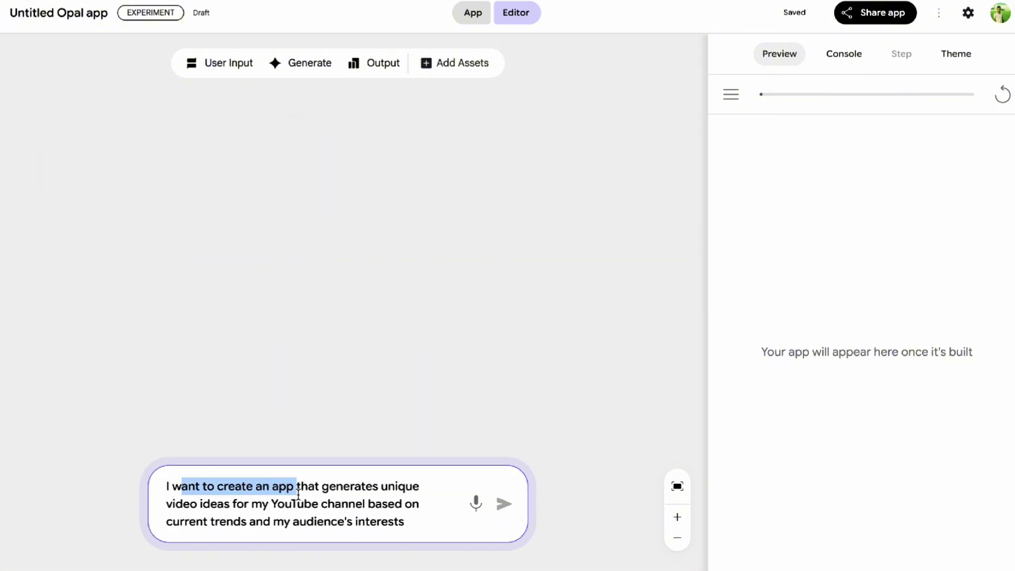
left_click(300, 494)
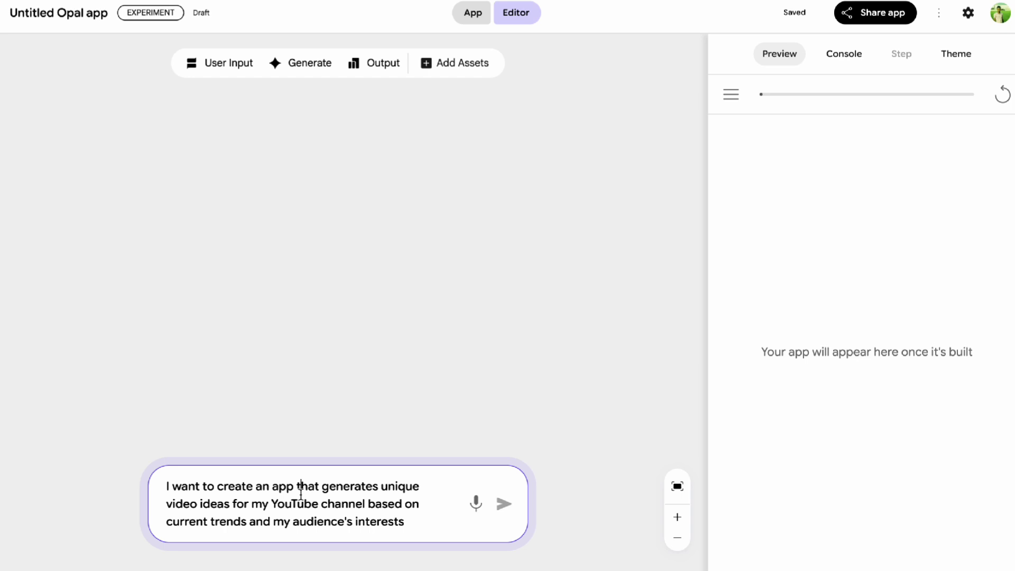
left_click_drag(348, 522, 401, 539)
left_click_drag(195, 521, 412, 548)
left_click(380, 434)
left_click(502, 503)
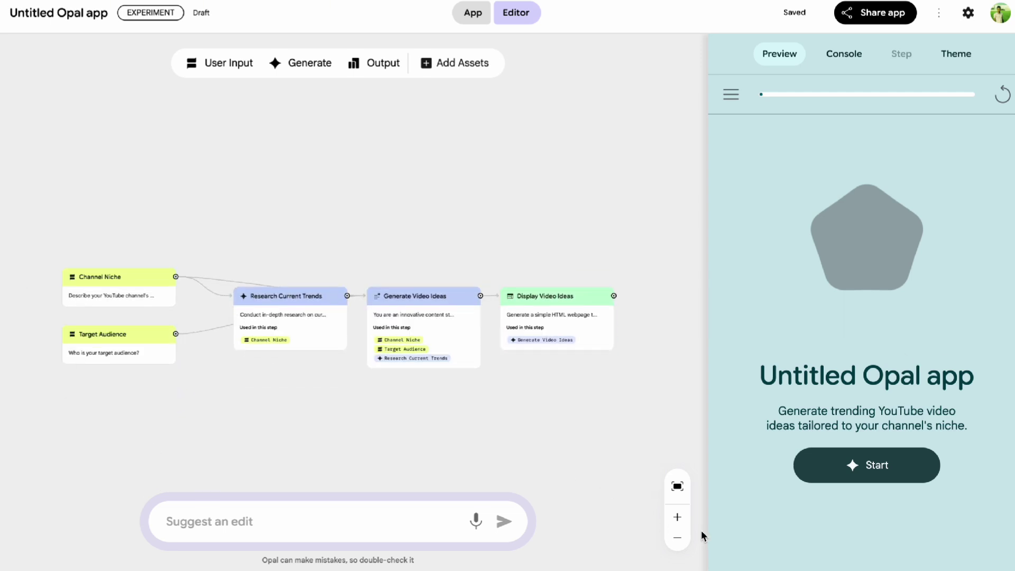
- Zoom into the workflow graph, check the Research Current Trends step, and pan to show every step
left_click(677, 518)
left_click(275, 370)
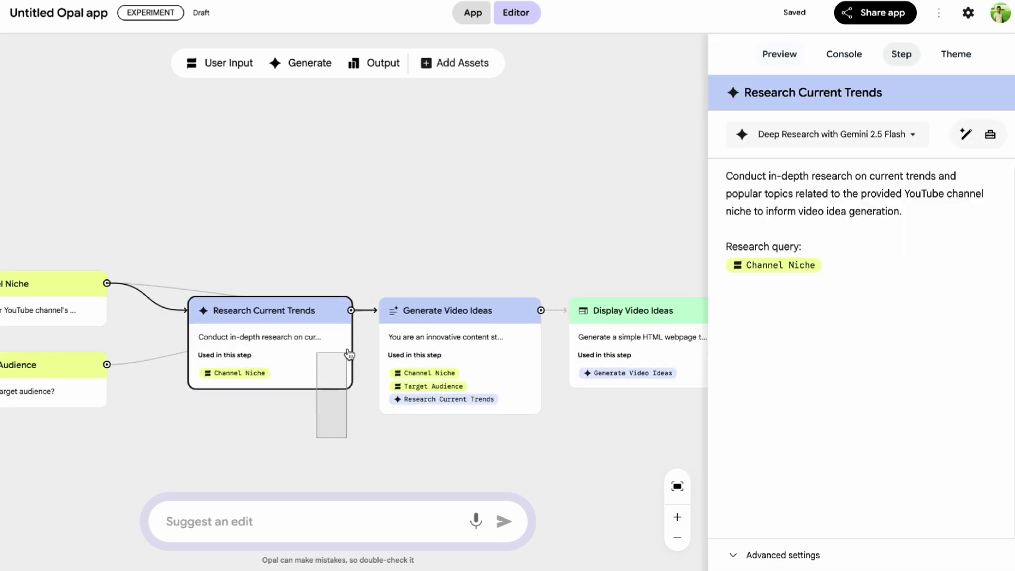
left_click(252, 429)
left_click_drag(161, 338, 220, 246)
left_click_drag(390, 360, 256, 360)
left_click_drag(411, 380, 456, 362)
left_click_drag(294, 383, 350, 373)
left_click_drag(299, 356, 358, 365)
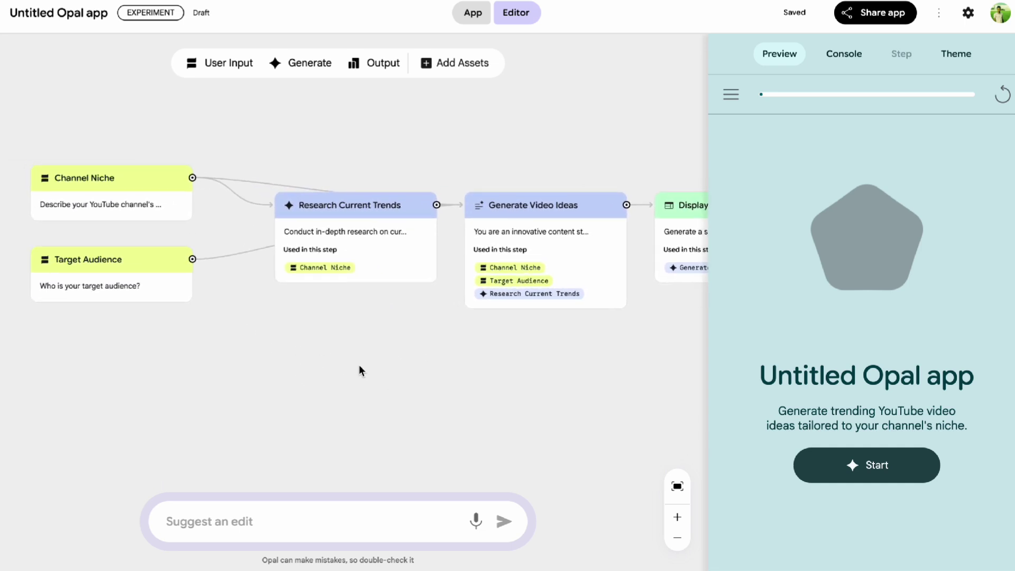
left_click_drag(347, 353, 231, 352)
left_click_drag(363, 364, 493, 367)
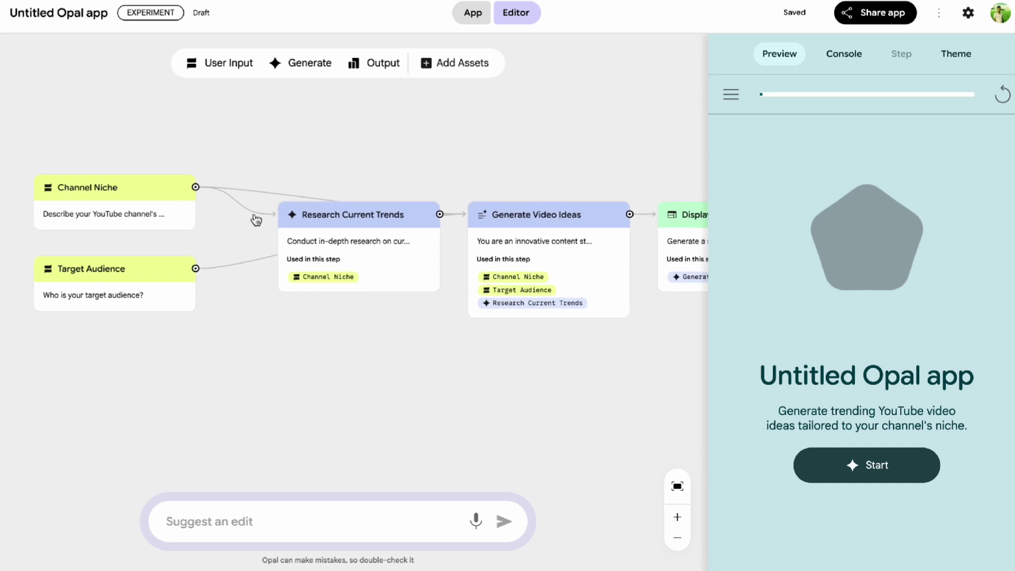
- View the Step panels for Research Current Trends, Generate Video Ideas and Display Video Ideas
left_click(400, 258)
left_click(527, 259)
left_click_drag(556, 261, 373, 264)
left_click(523, 254)
left_click_drag(183, 255, 358, 244)
left_click(779, 54)
- Run the app with the channel niche 'ai tools and automation' and scroll the results
left_click(867, 464)
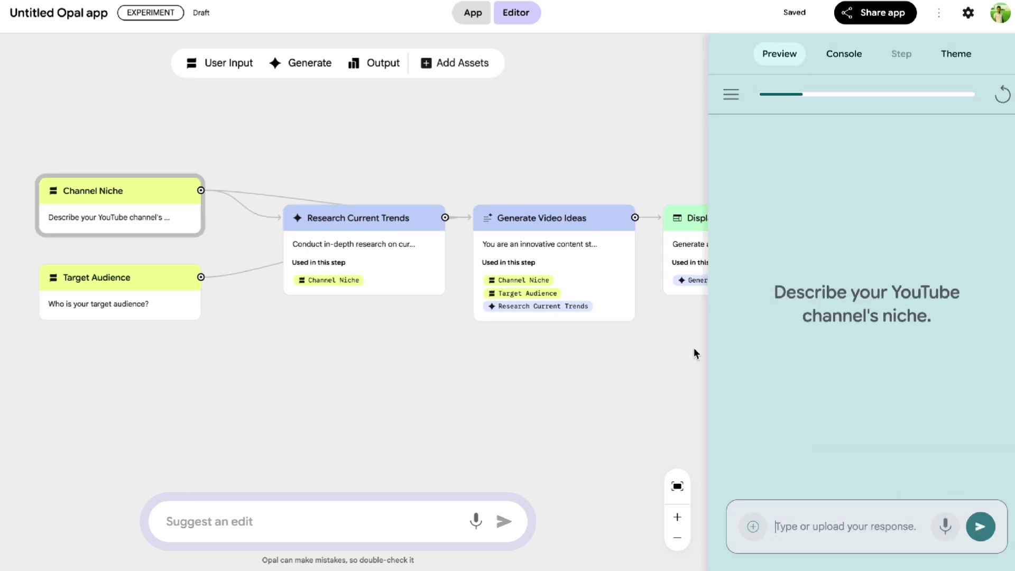
type("ai tools and automation")
key("Return")
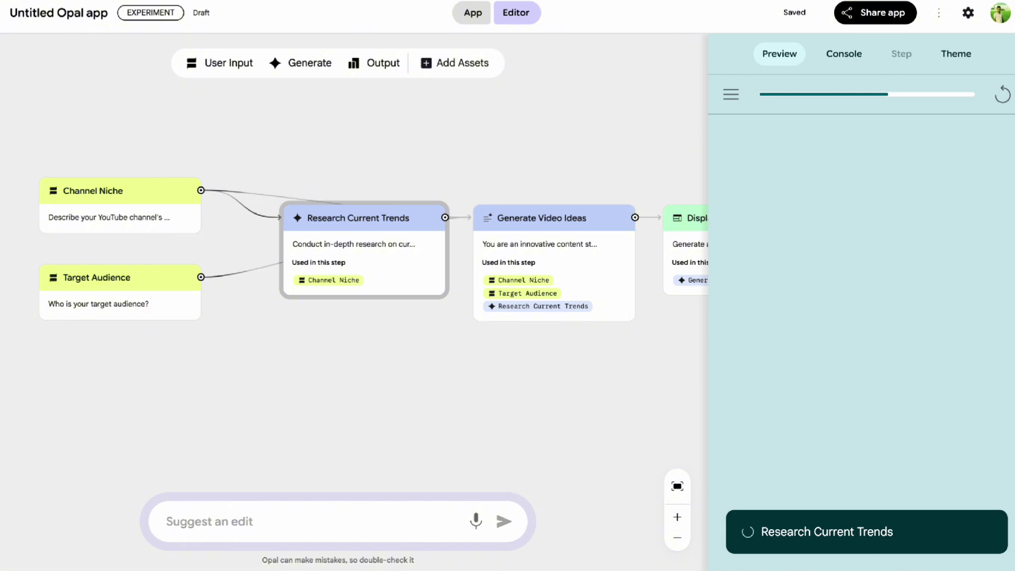
scroll(810, 275, "down", 4)
scroll(809, 274, "up", 4)
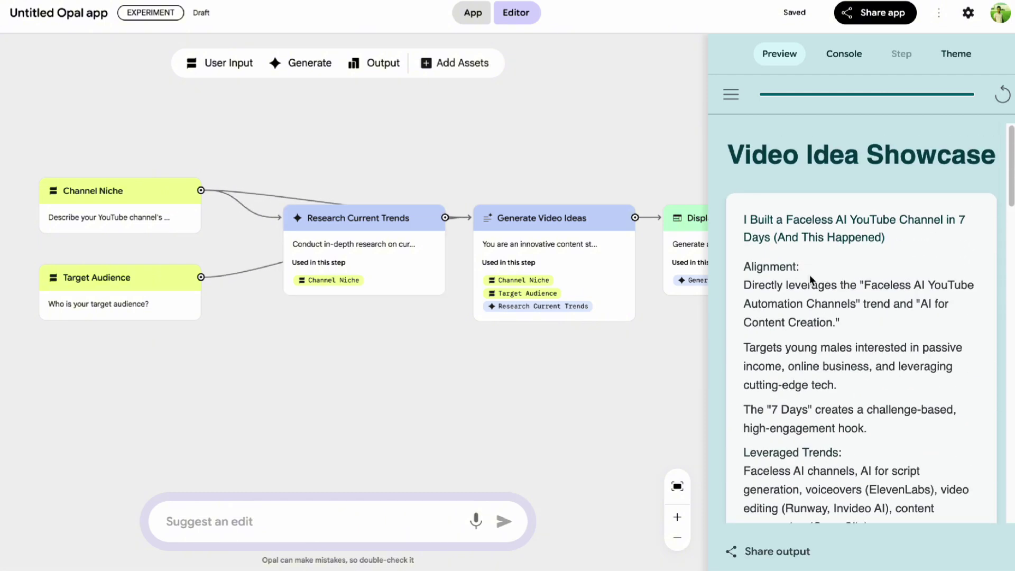
scroll(810, 274, "down", 4)
scroll(810, 279, "down", 1)
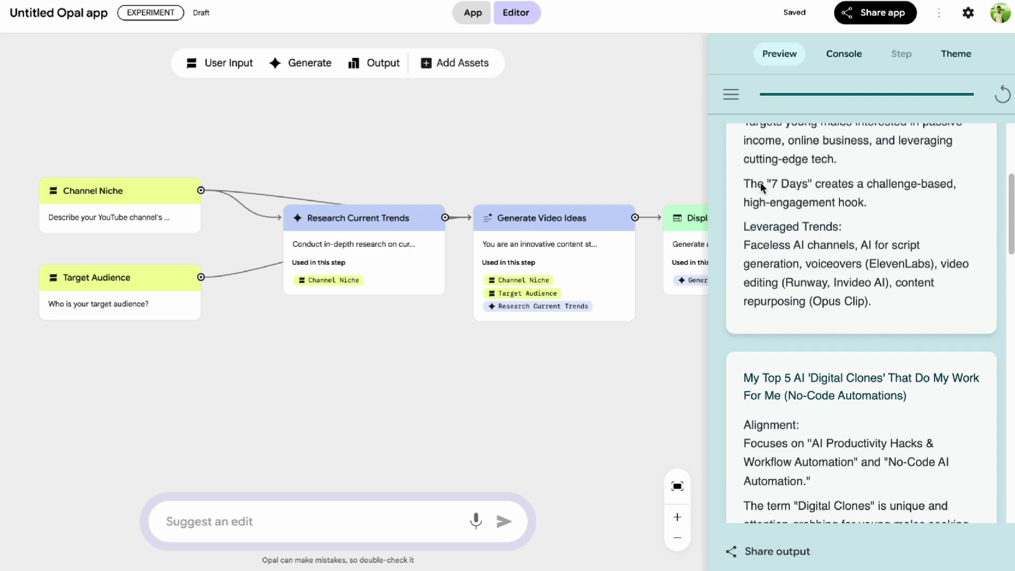
scroll(820, 296, "down", 7)
scroll(813, 341, "down", 3)
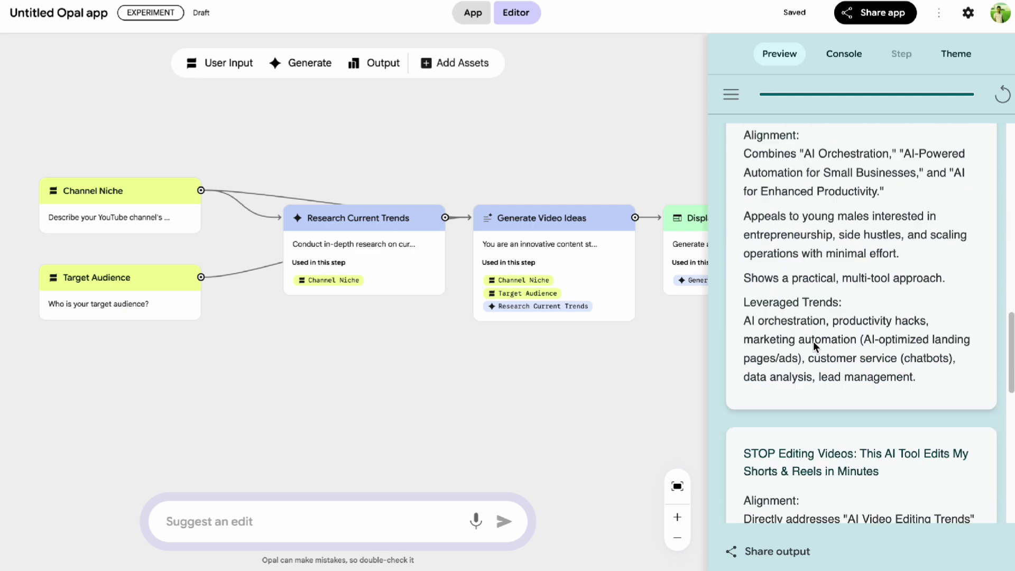
scroll(813, 341, "up", 15)
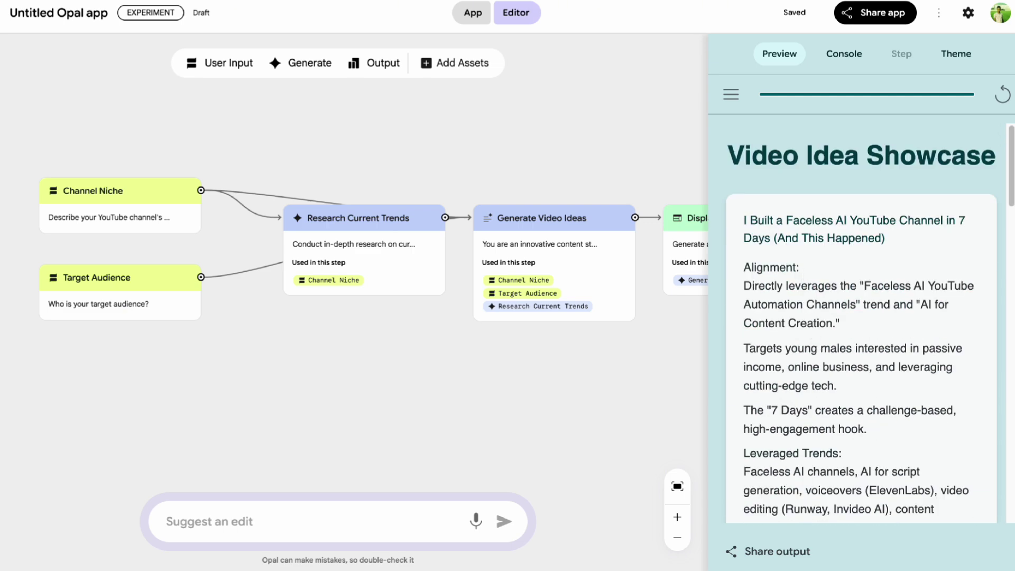
- Read the Video Idea Showcase, highlighting the first idea's title, alignment and leveraged trends
left_click_drag(742, 223, 875, 259)
left_click(876, 272)
left_click_drag(750, 285, 887, 458)
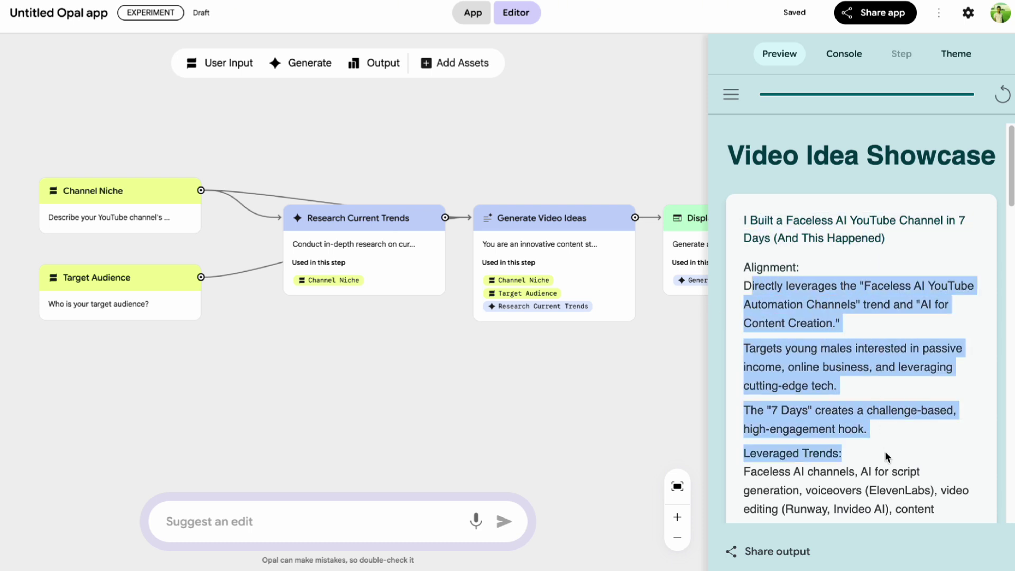
scroll(885, 452, "down", 3)
scroll(842, 441, "down", 2)
left_click_drag(761, 350, 907, 368)
left_click(888, 396)
scroll(877, 430, "down", 10)
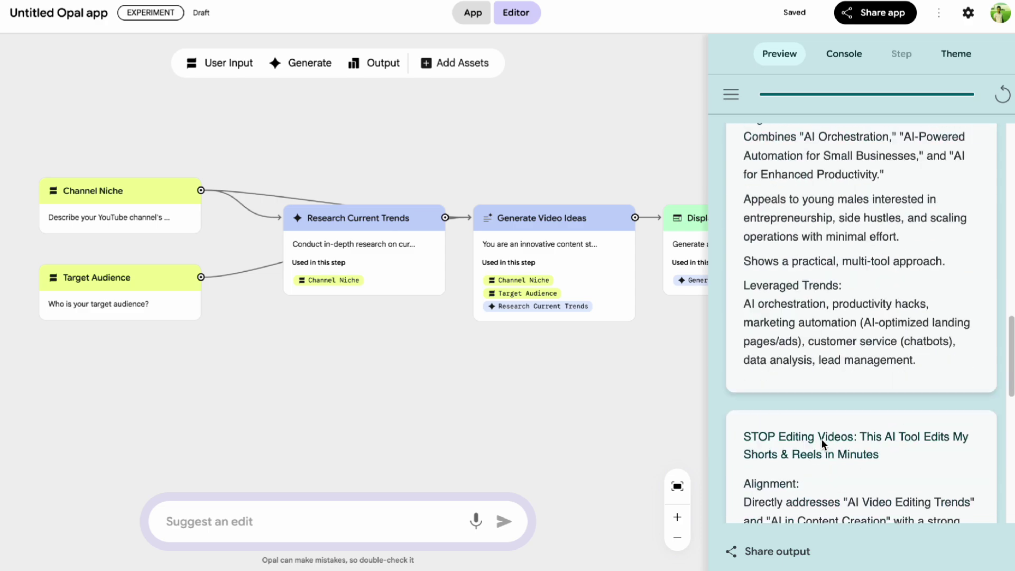
scroll(822, 444, "down", 4)
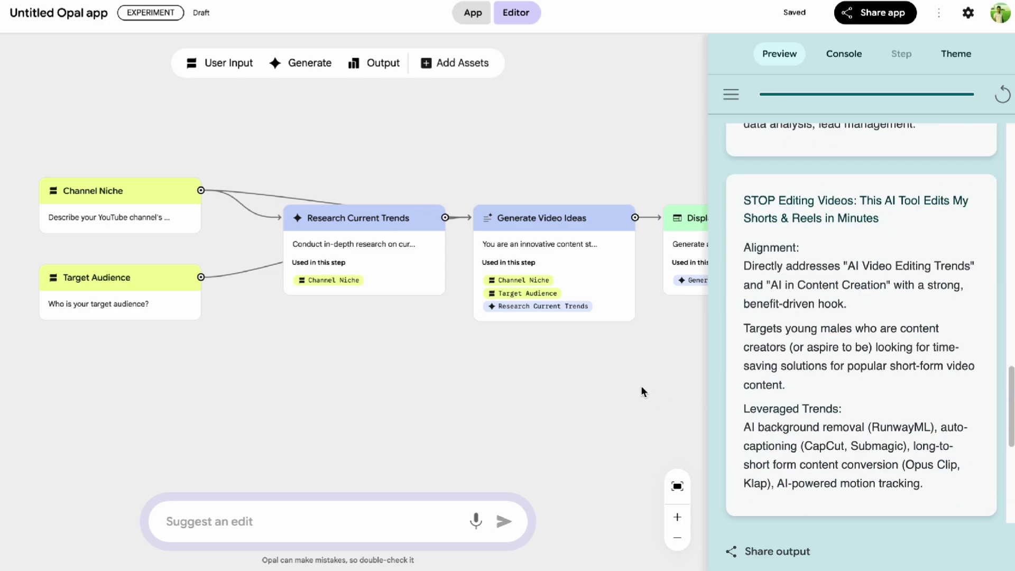
- Publish the app as Public, copy its share link, and go back to the Opal home page
left_click(879, 16)
left_click_drag(316, 252, 428, 267)
left_click(442, 268)
left_click(610, 255)
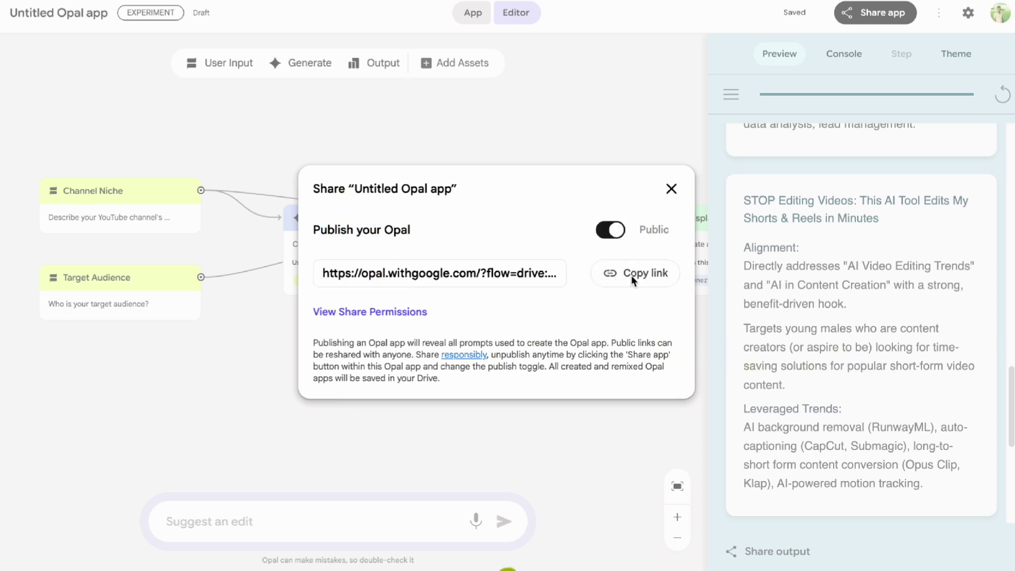
left_click(633, 279)
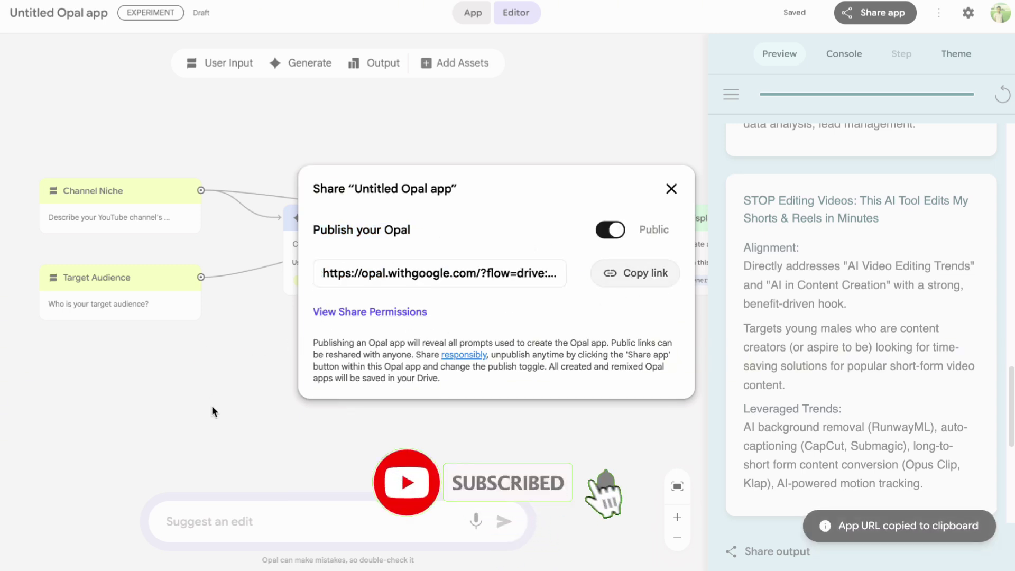
left_click(671, 190)
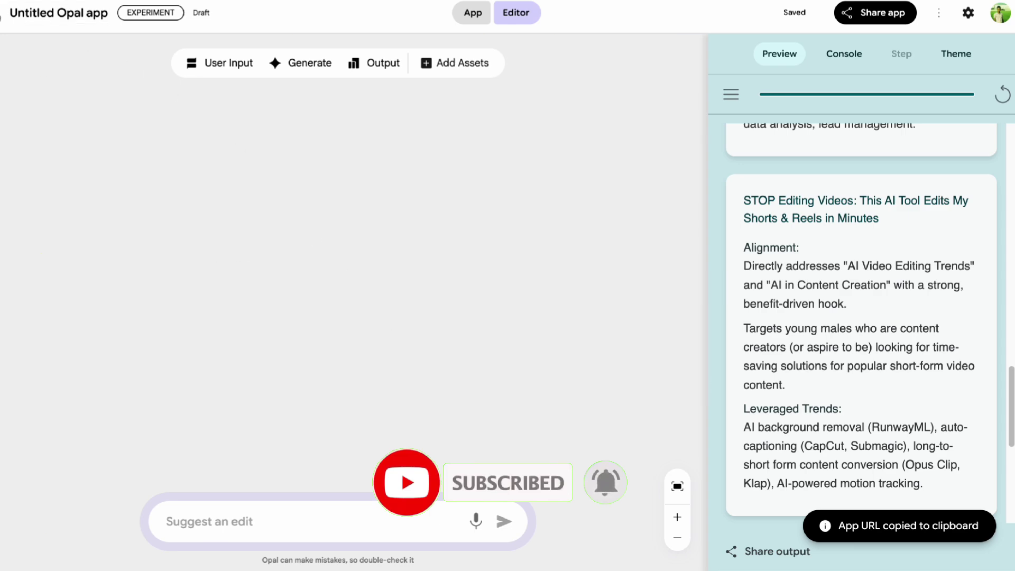
left_click(3, 13)
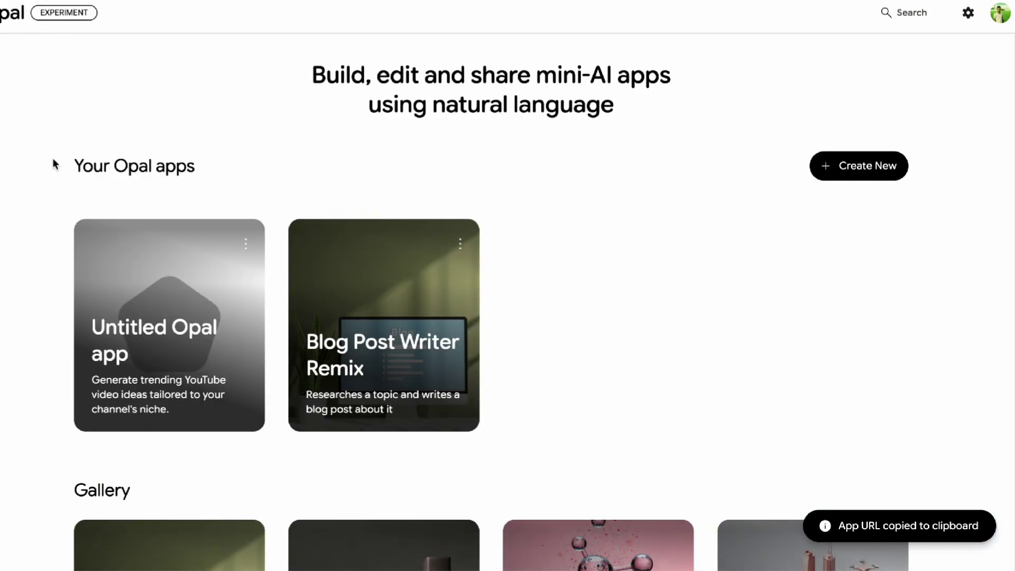
- Browse the gallery and open the Video Marketer app in the editor
scroll(66, 264, "down", 10)
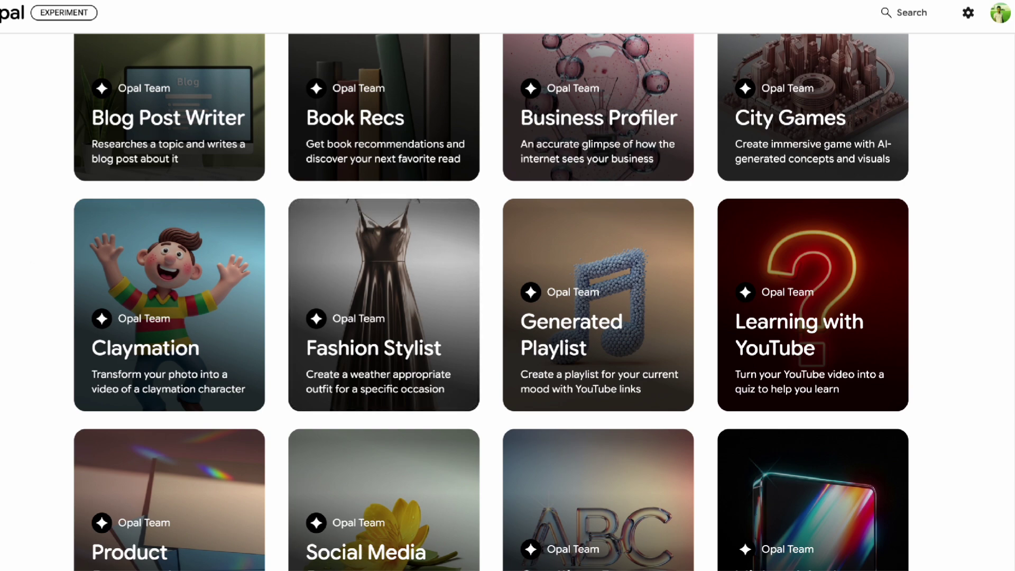
scroll(55, 312, "down", 3)
scroll(56, 312, "up", 5)
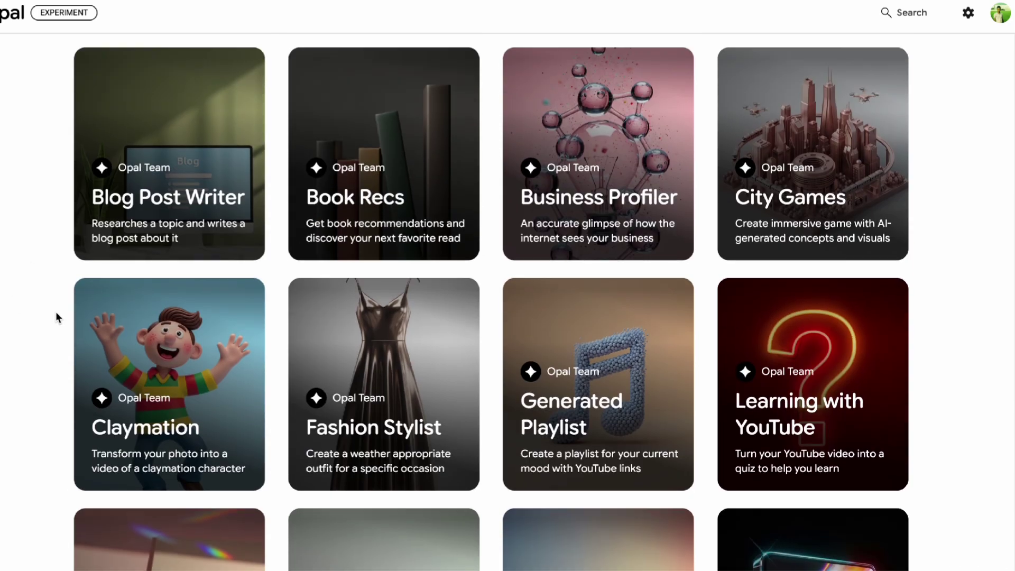
scroll(55, 312, "down", 5)
left_click(813, 380)
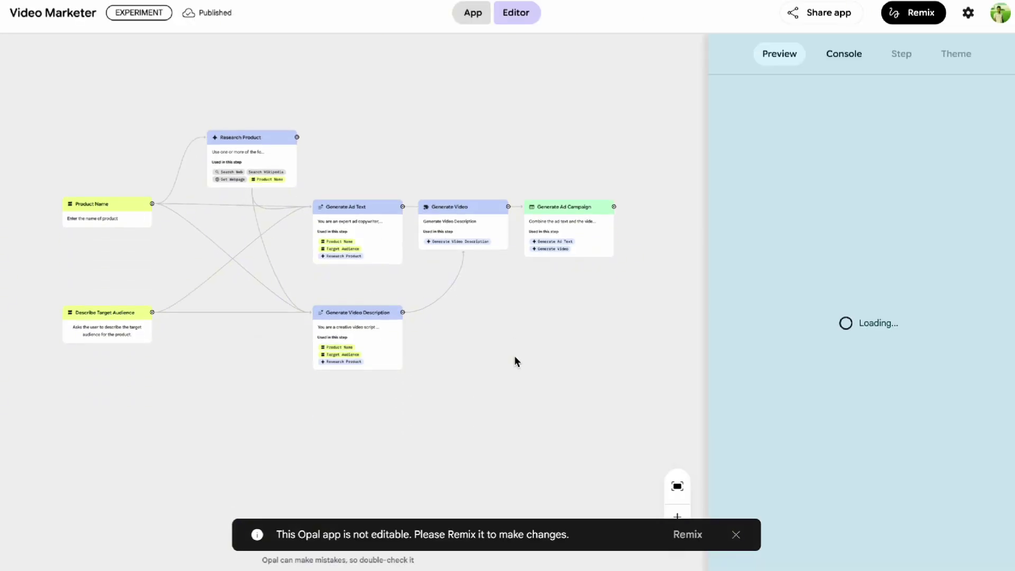
scroll(515, 361, "down", 2)
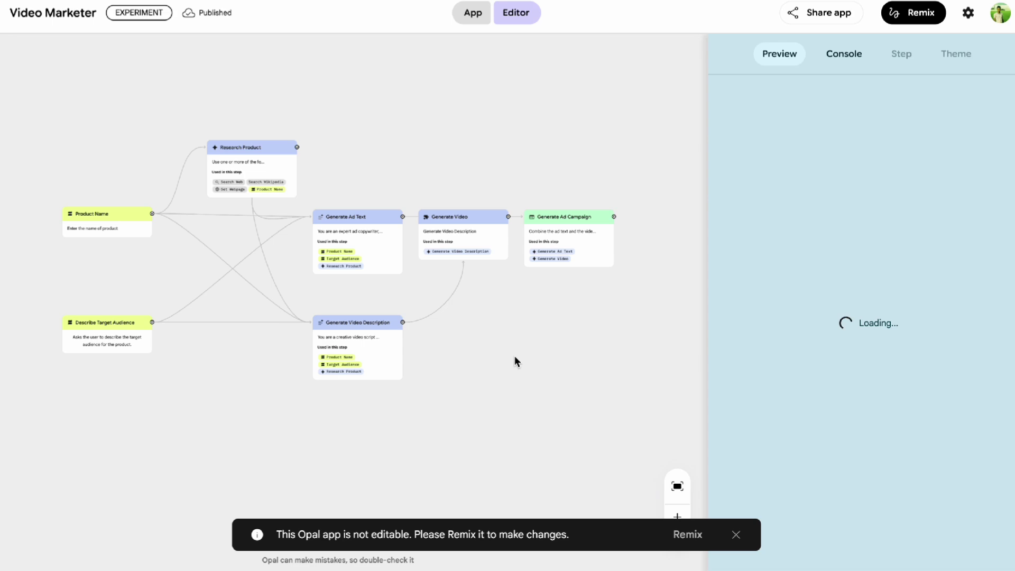
- Switch the Video Marketer app to App view and back to Editor view
left_click(472, 15)
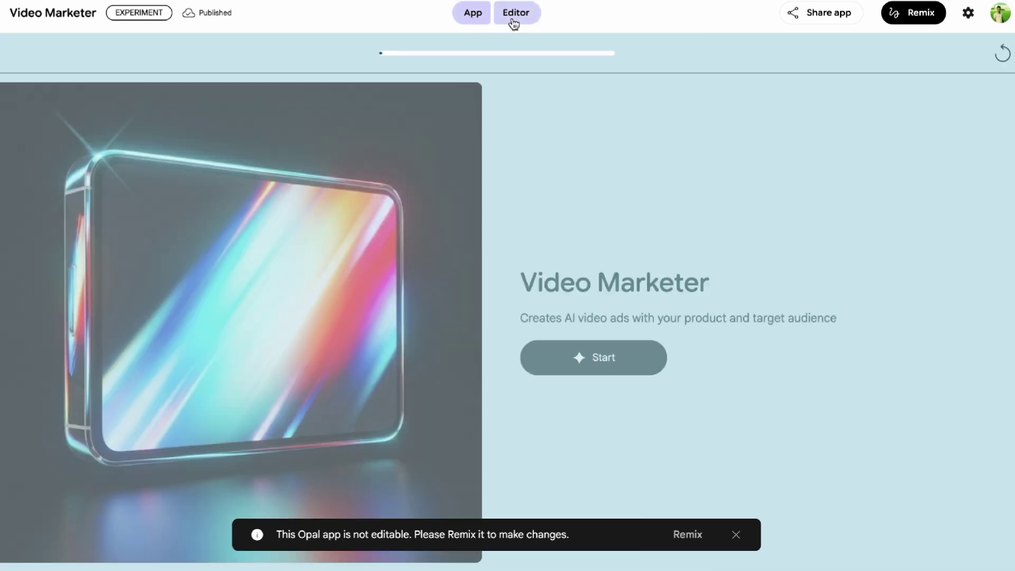
left_click(513, 16)
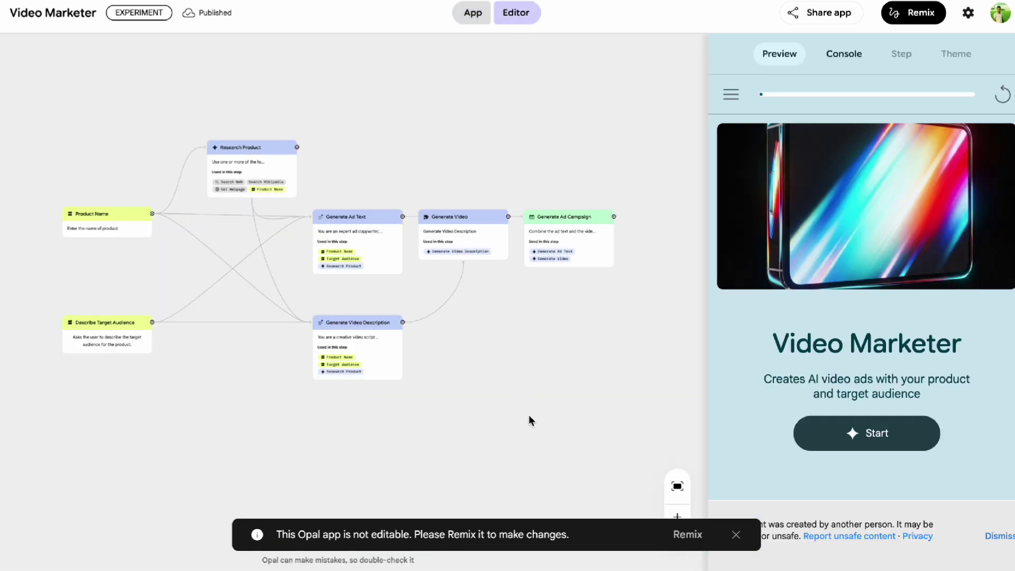
scroll(534, 422, "down", 8)
scroll(541, 431, "up", 20)
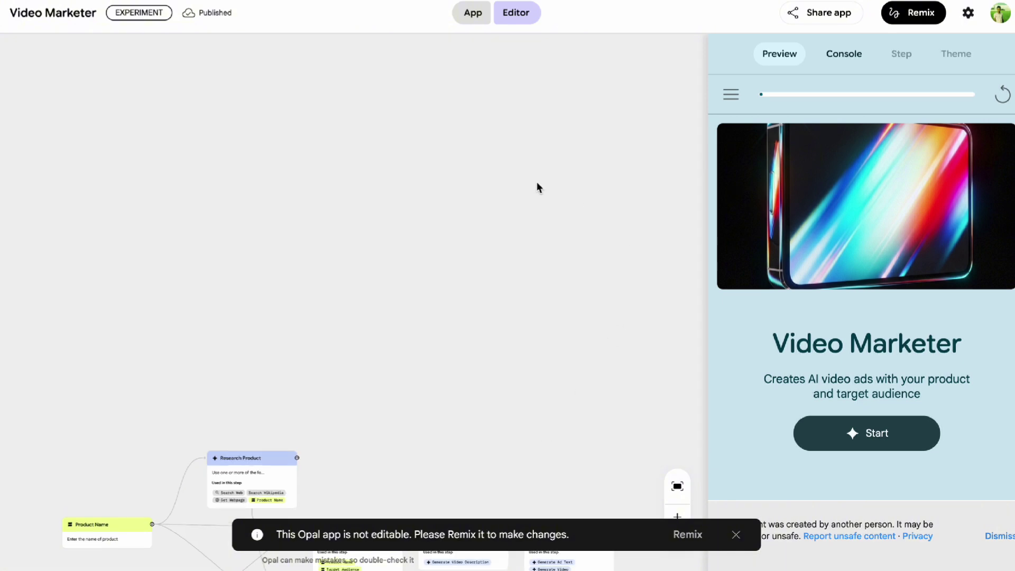
scroll(536, 186, "down", 5)
- Run the app with product 'laptop' and target audience 'young professional'
left_click(875, 439)
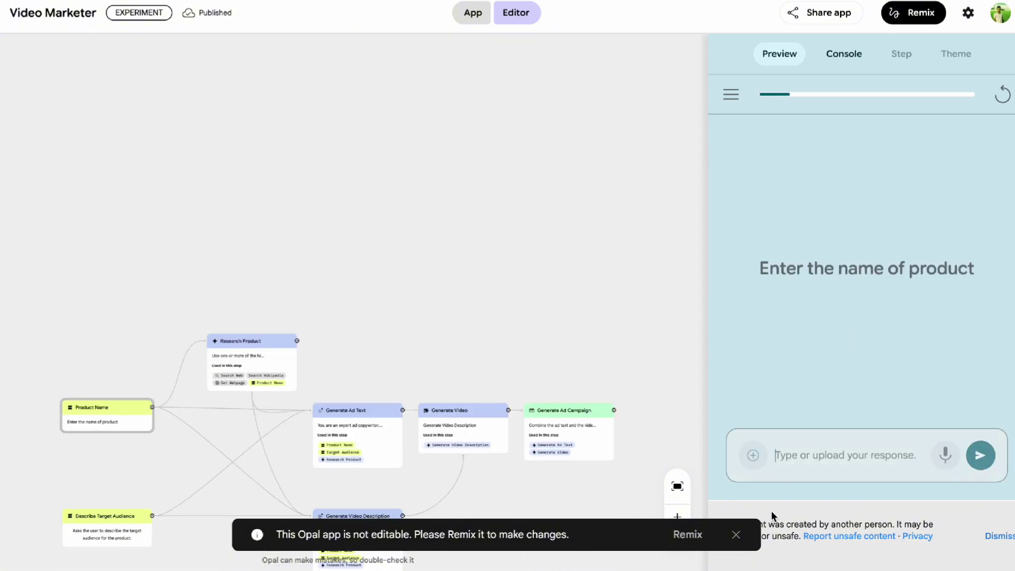
left_click(735, 534)
scroll(628, 304, "down", 1)
scroll(632, 307, "down", 1)
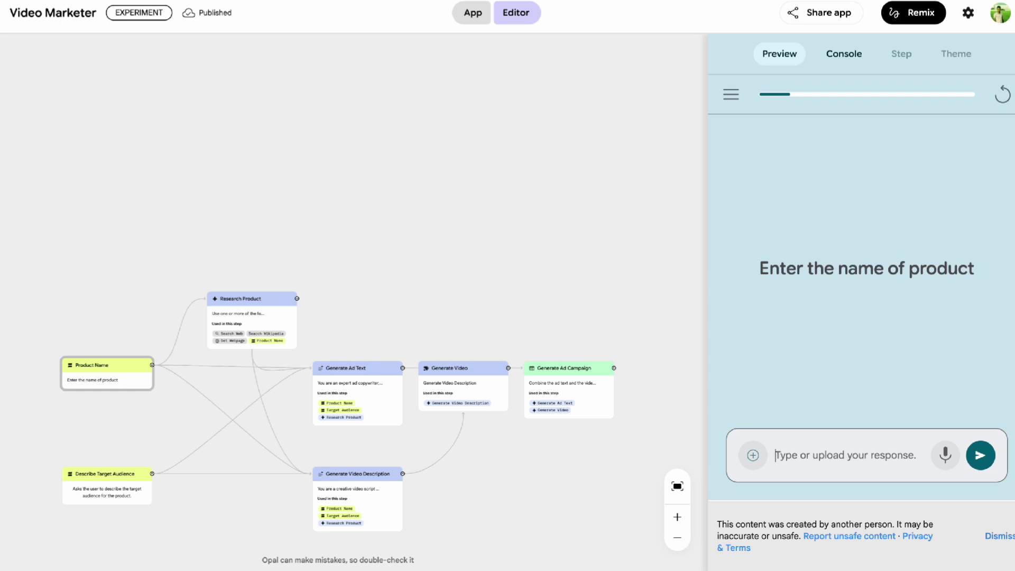
key("Return")
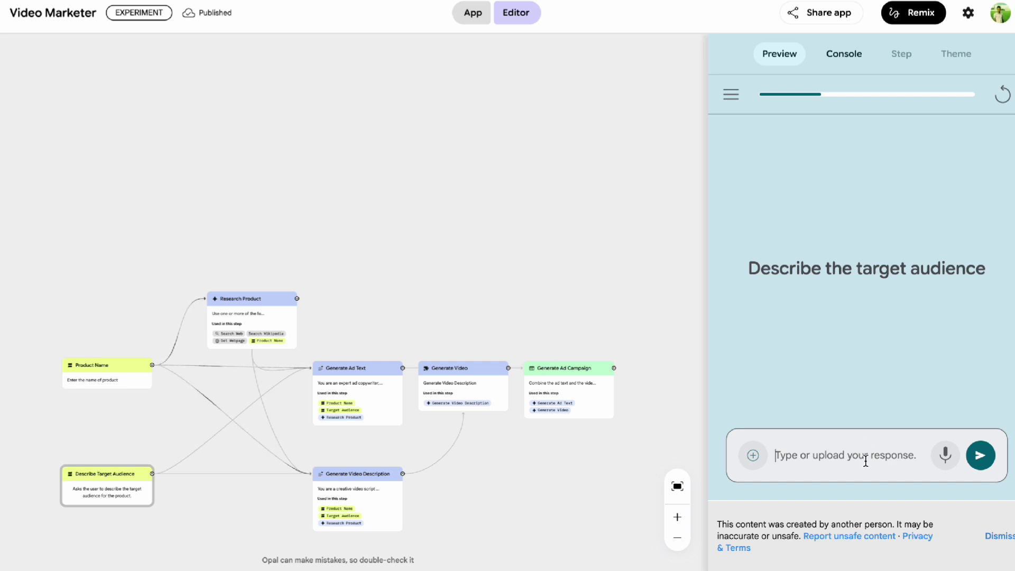
type("young prof")
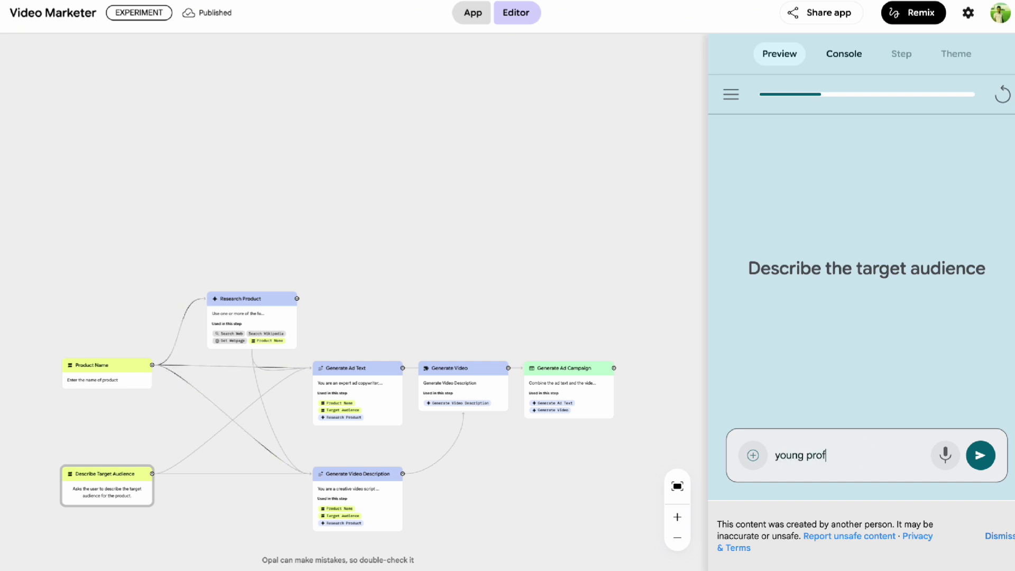
key("Return")
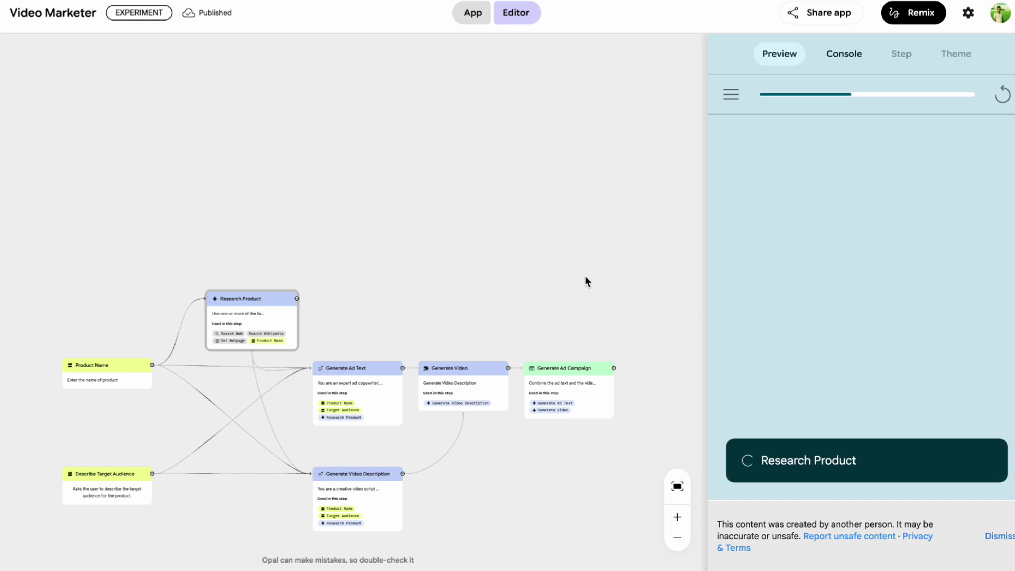
- Scroll through the run output and highlight the generated plan text
scroll(570, 275, "down", 5)
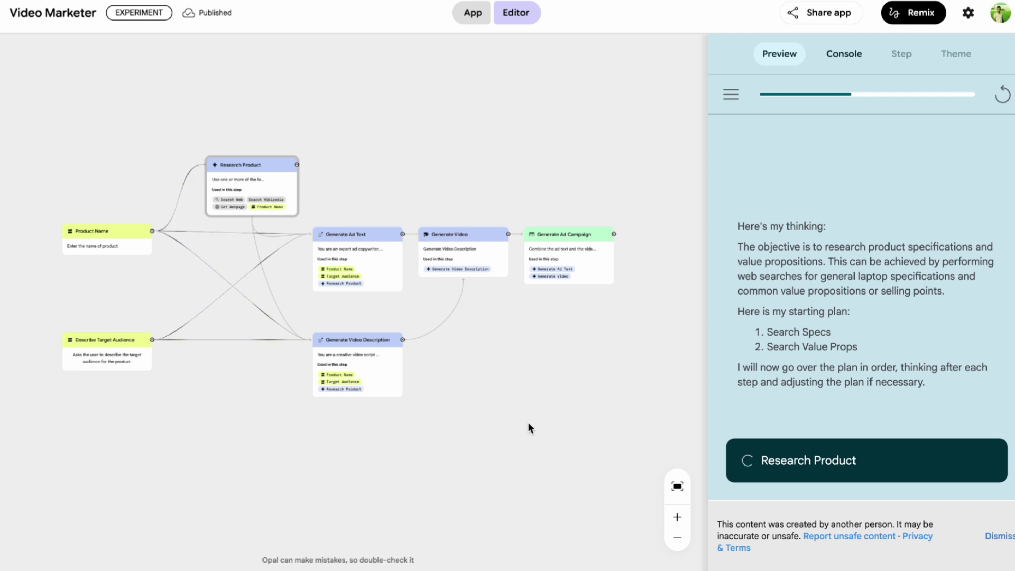
scroll(528, 423, "down", 10)
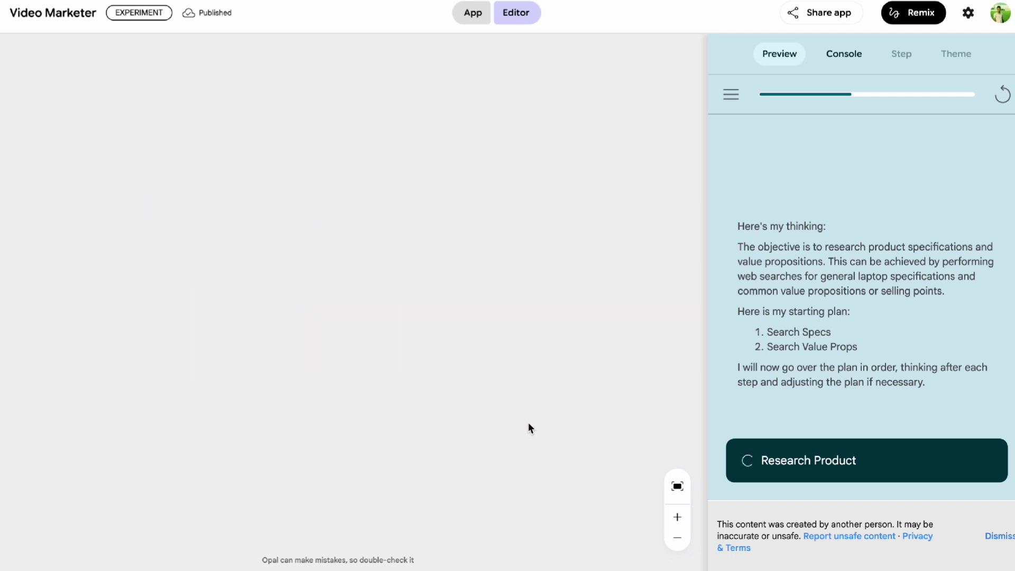
scroll(528, 423, "up", 6)
scroll(593, 269, "up", 1)
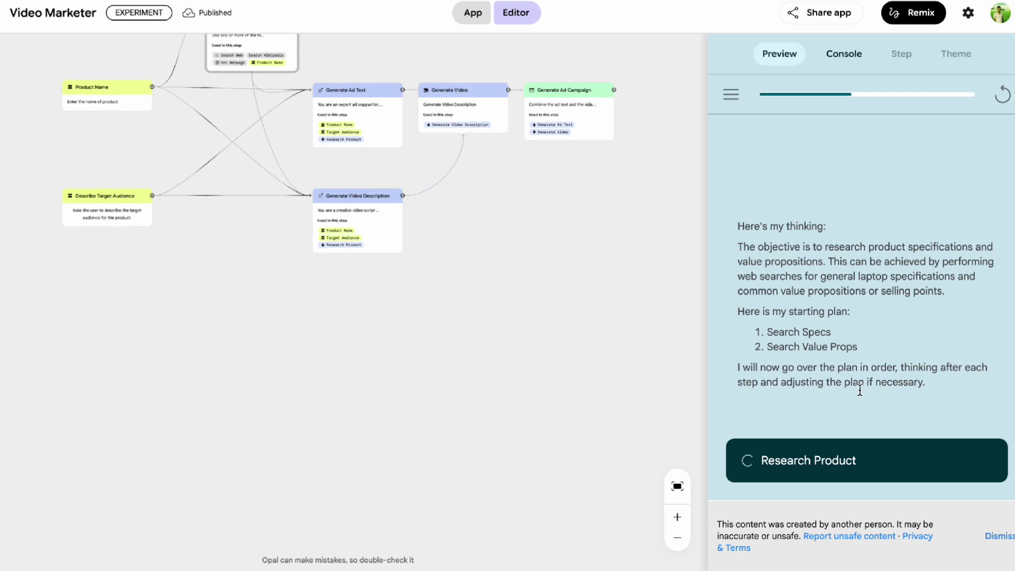
left_click_drag(926, 381, 708, 211)
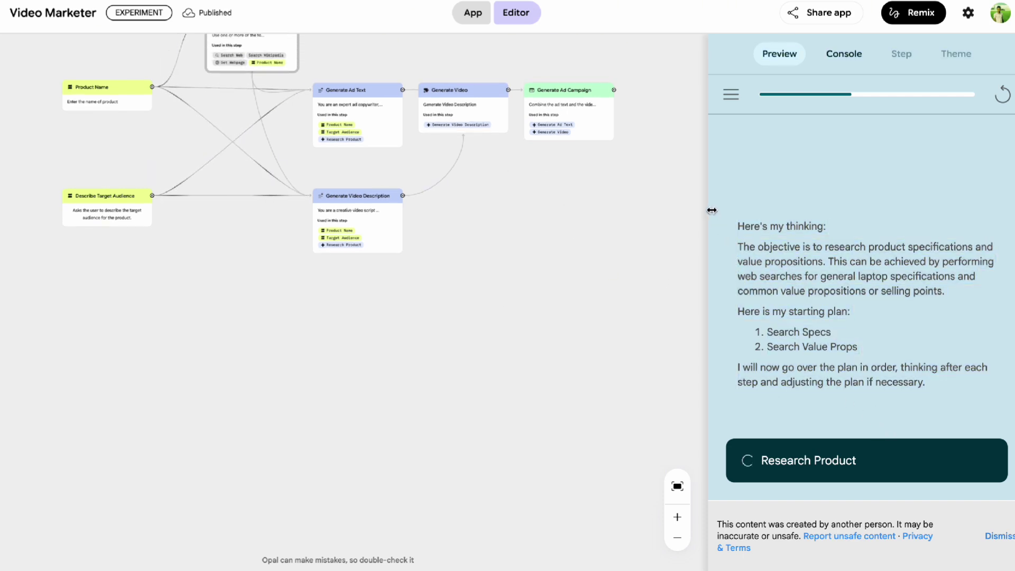
scroll(619, 338, "down", 1)
scroll(619, 333, "down", 1)
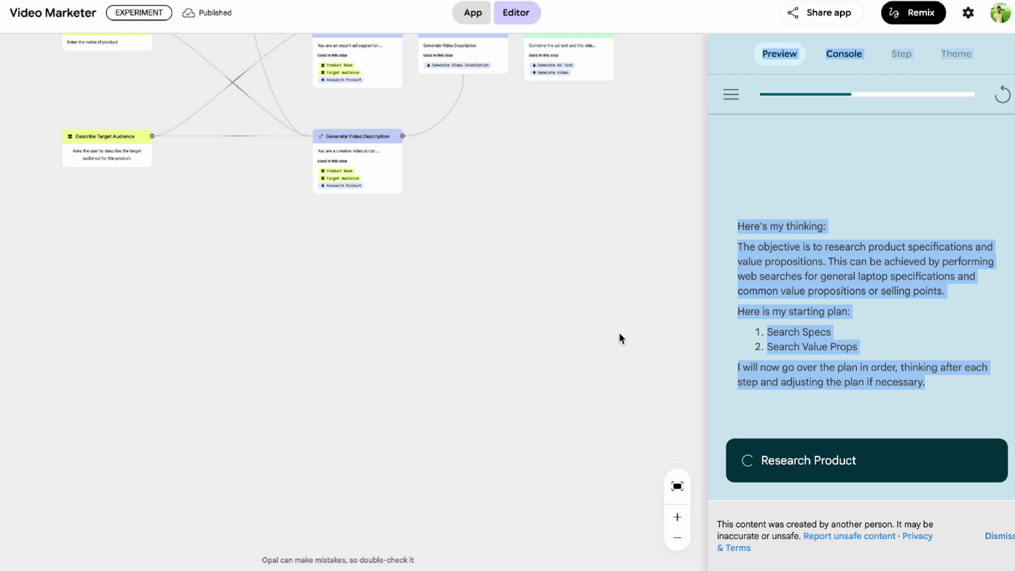
scroll(619, 338, "down", 1)
scroll(618, 339, "up", 13)
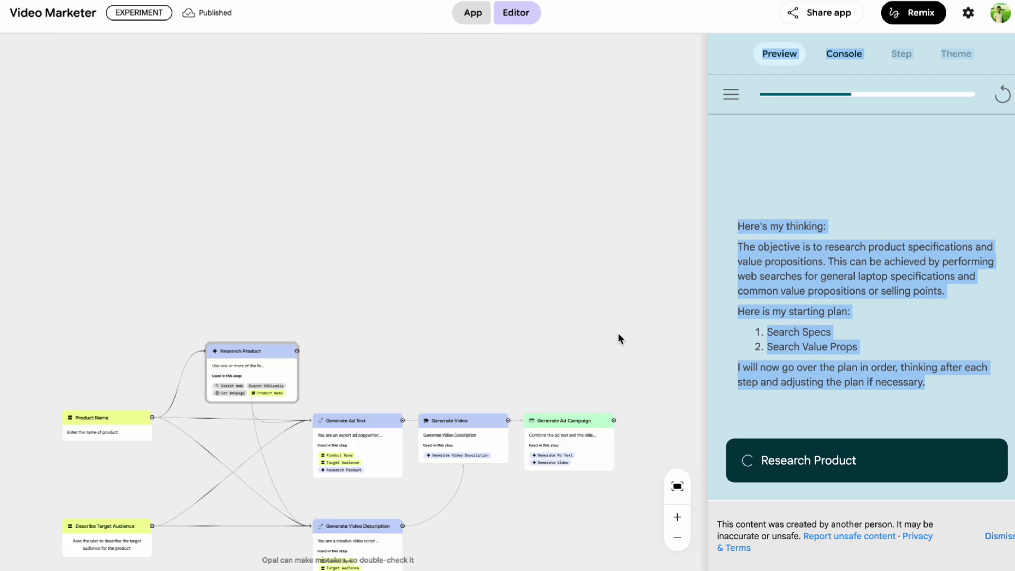
scroll(502, 274, "down", 3)
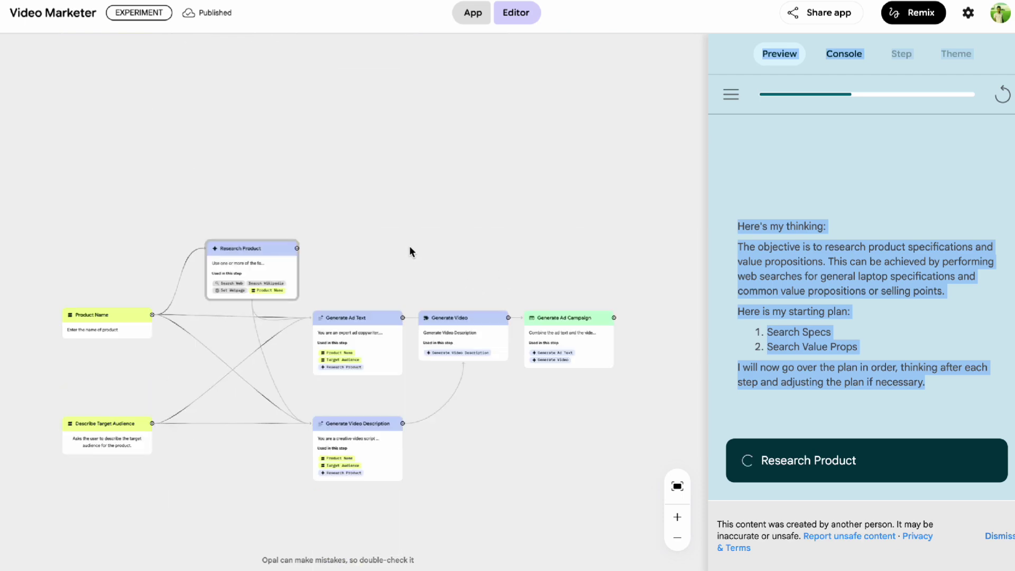
scroll(410, 251, "up", 5)
scroll(343, 202, "down", 8)
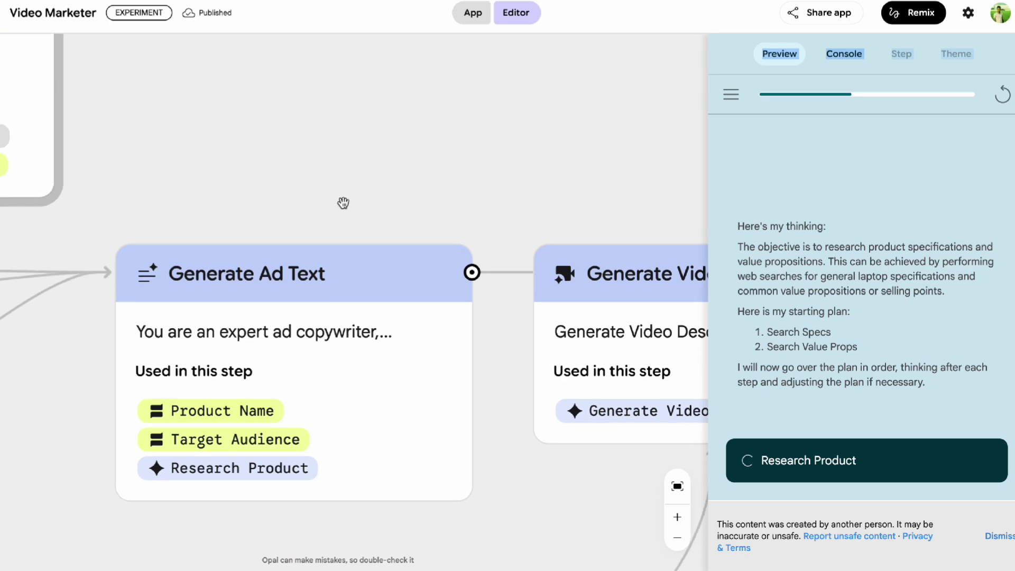
- Pan the graph around the Name, Target Audience and Research Product nodes
left_click_drag(343, 202, 437, 138)
left_click_drag(176, 276, 390, 371)
scroll(390, 373, "down", 2)
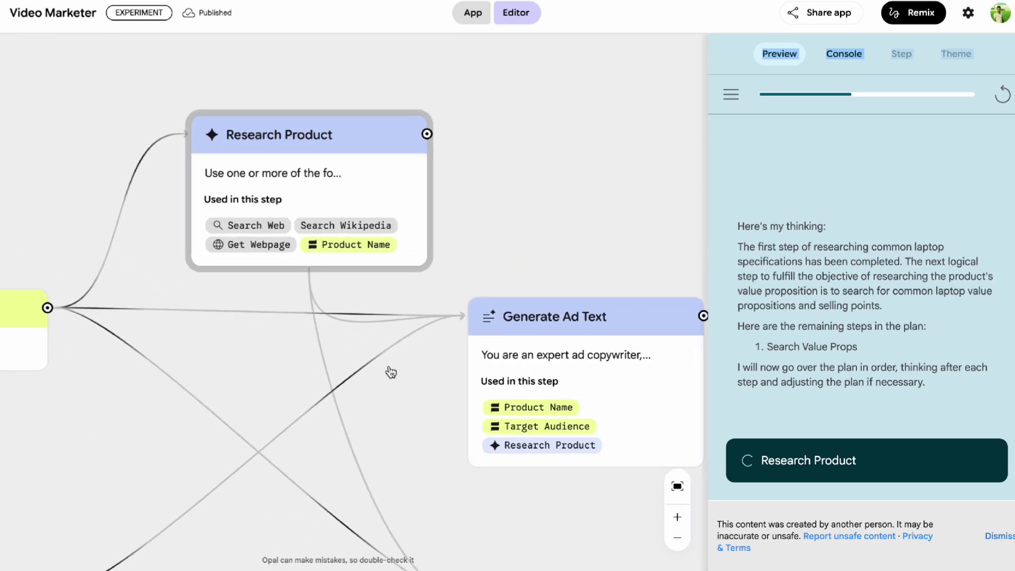
left_click_drag(385, 408, 479, 329)
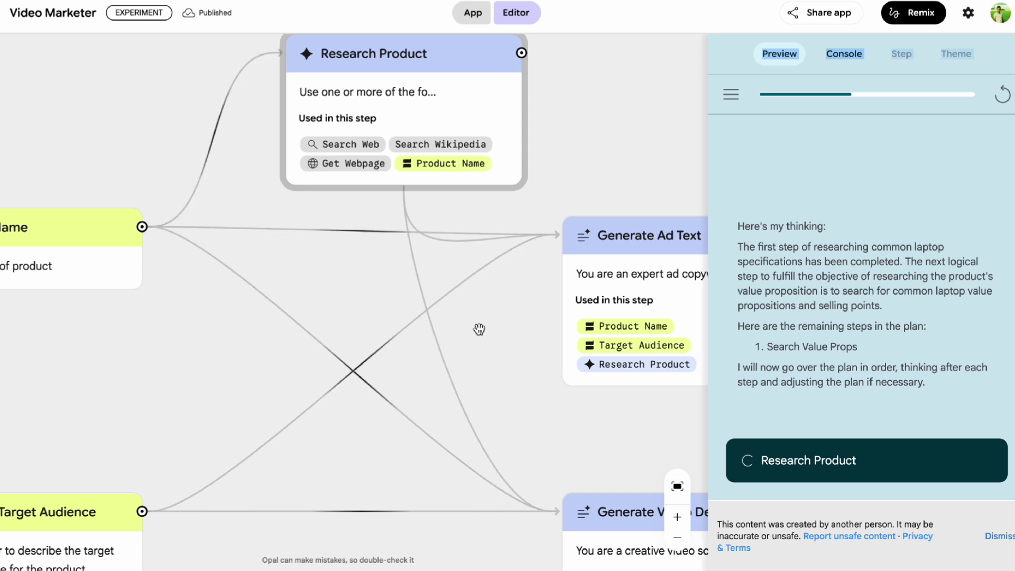
scroll(326, 452, "down", 1)
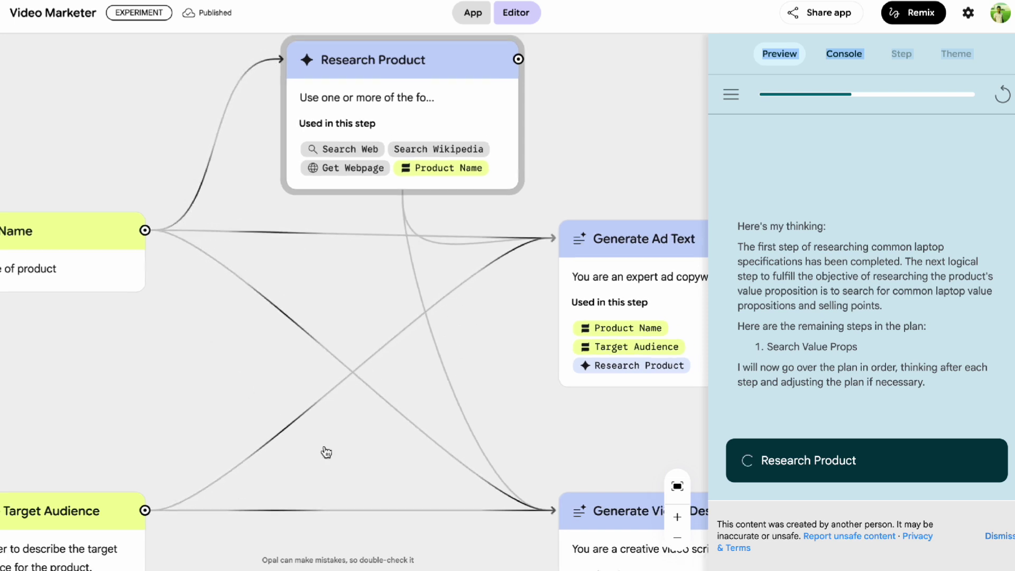
scroll(326, 452, "down", 1)
left_click_drag(335, 476, 338, 432)
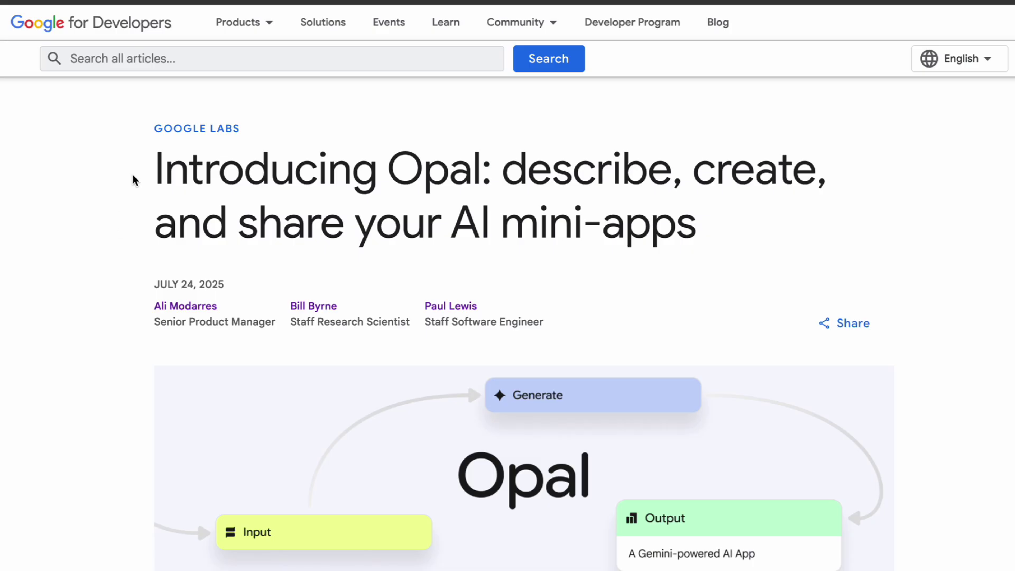
- Return to the 'Introducing Opal' Google for Developers post and skim its headline
left_click_drag(135, 180, 243, 175)
left_click(221, 208)
scroll(148, 237, "down", 2)
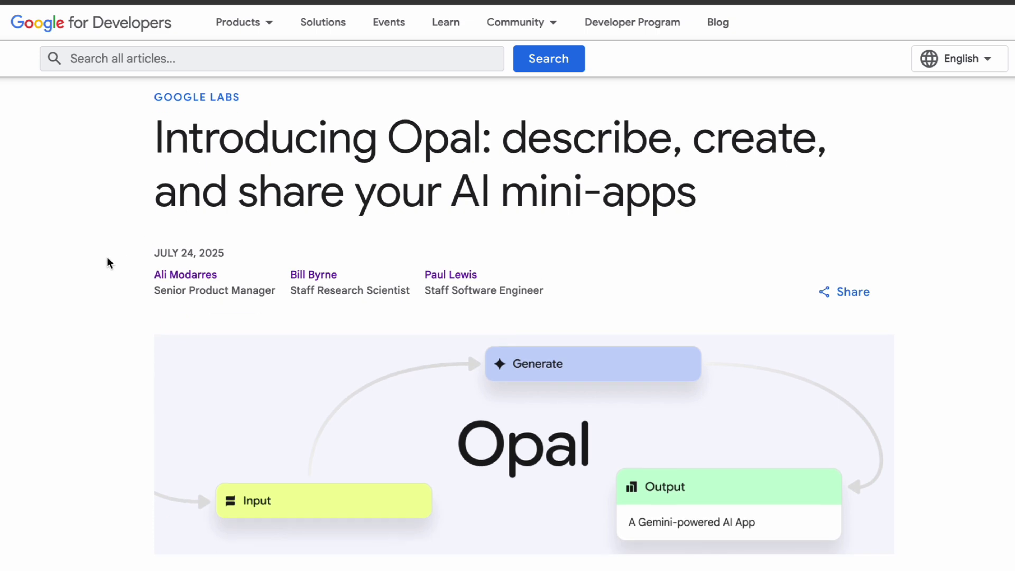
scroll(104, 264, "down", 2)
scroll(105, 264, "up", 3)
left_click_drag(393, 165, 480, 173)
left_click(480, 173)
scroll(256, 276, "down", 1)
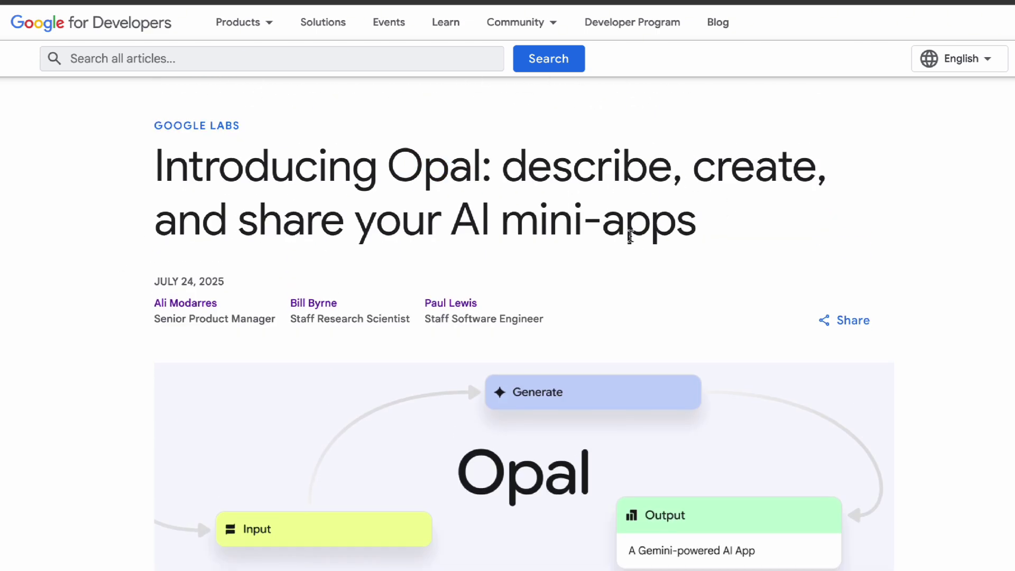